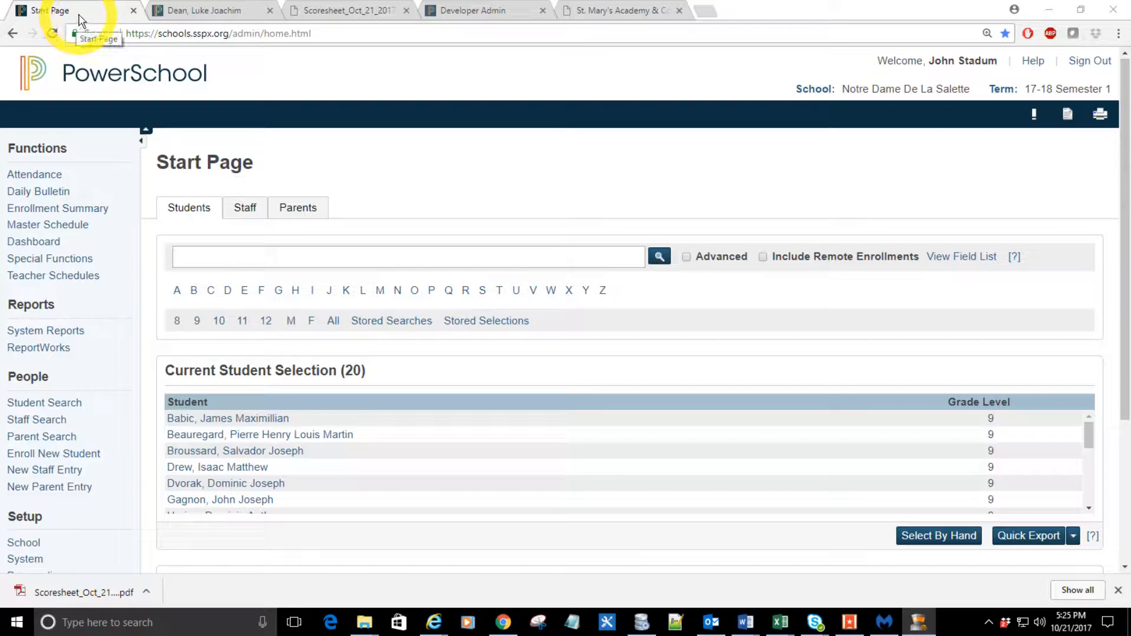
Step: Close the student record's browser tab, open a second Start Page in a new tab and switch to it
left_click(269, 13)
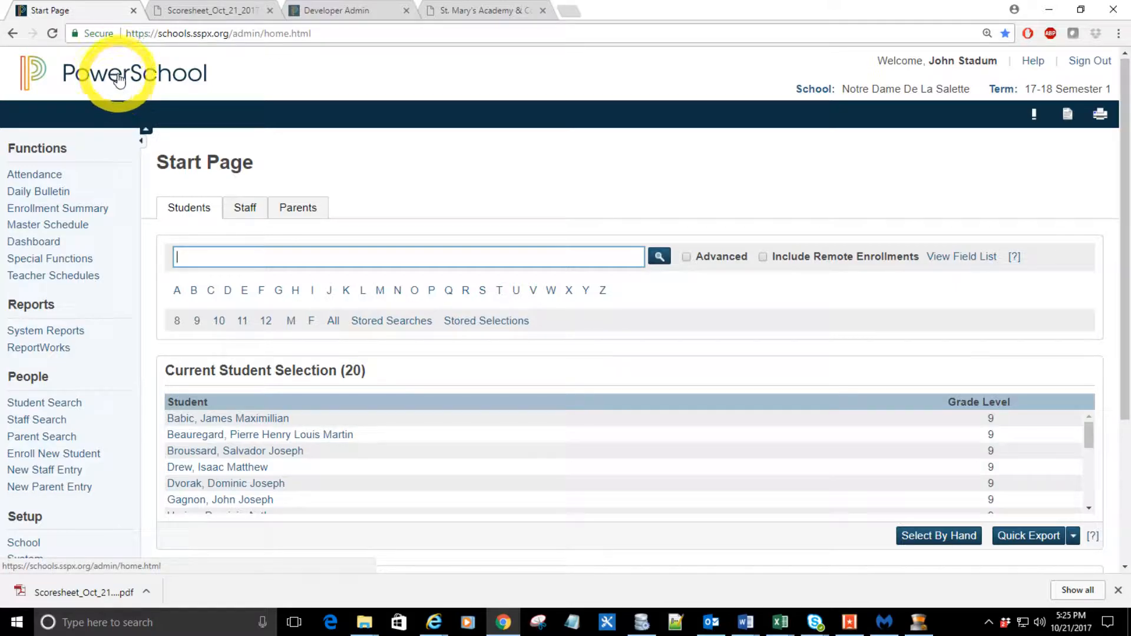
left_click(166, 76)
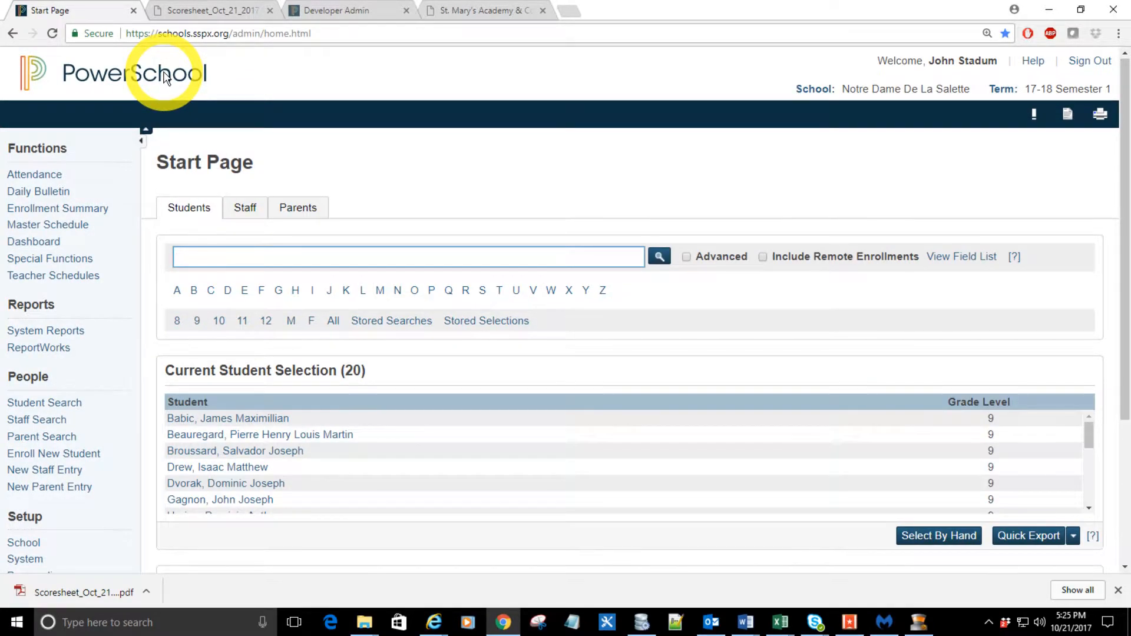
left_click(165, 76, "ctrl")
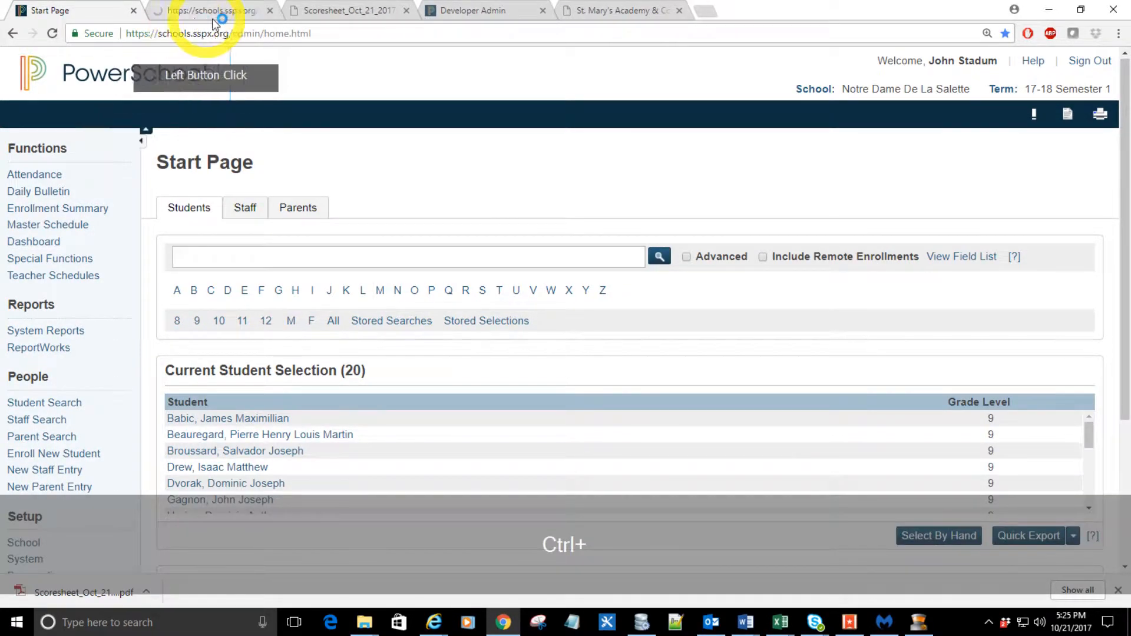
left_click(214, 15)
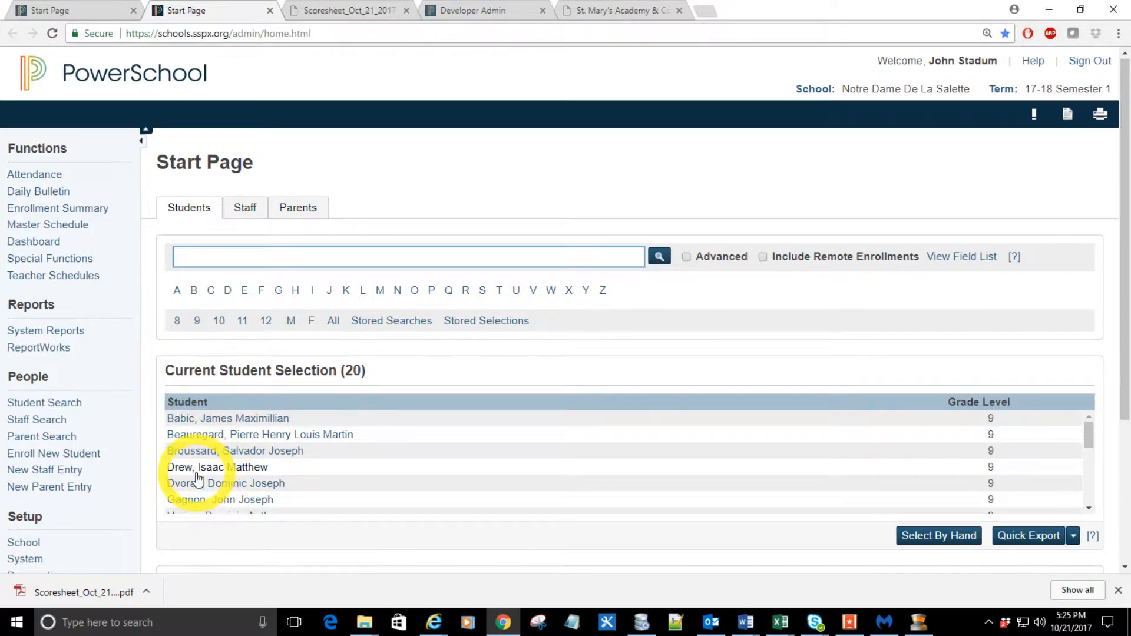
Step: Select all grade 8 students and look through the resulting student selection
left_click(177, 321)
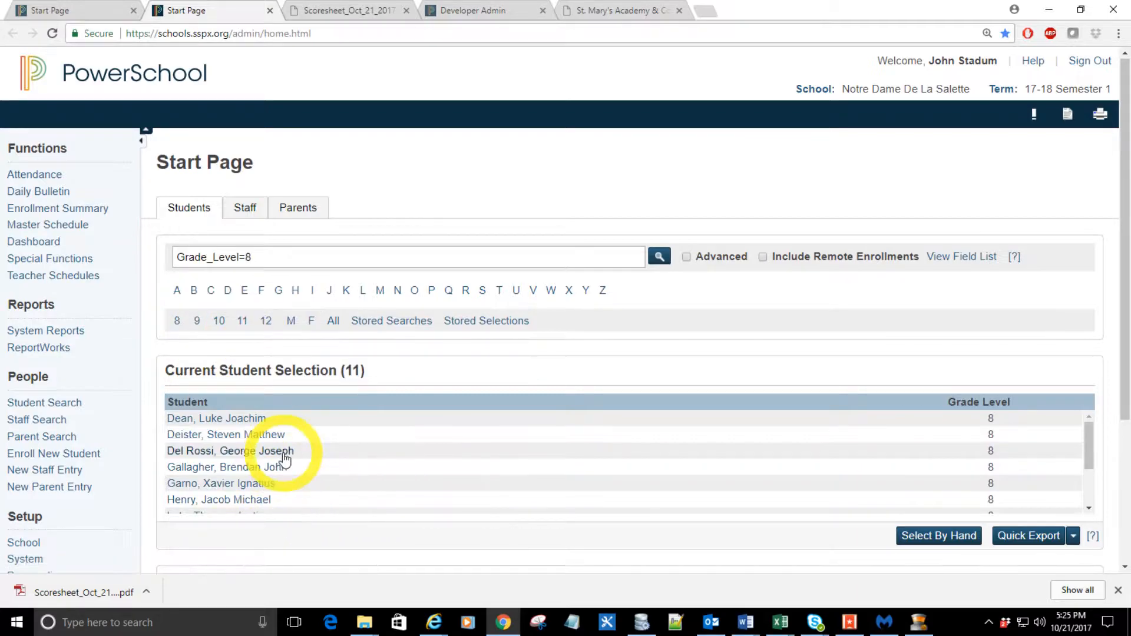
scroll(273, 460, "down", 5)
scroll(298, 439, "up", 4)
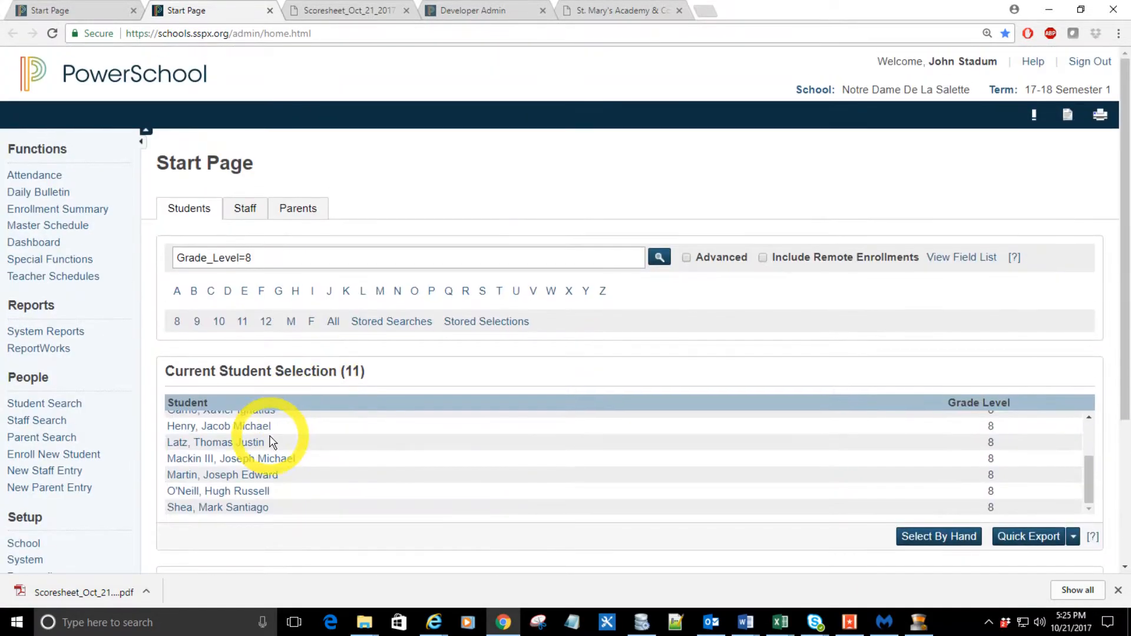
scroll(259, 447, "up", 2)
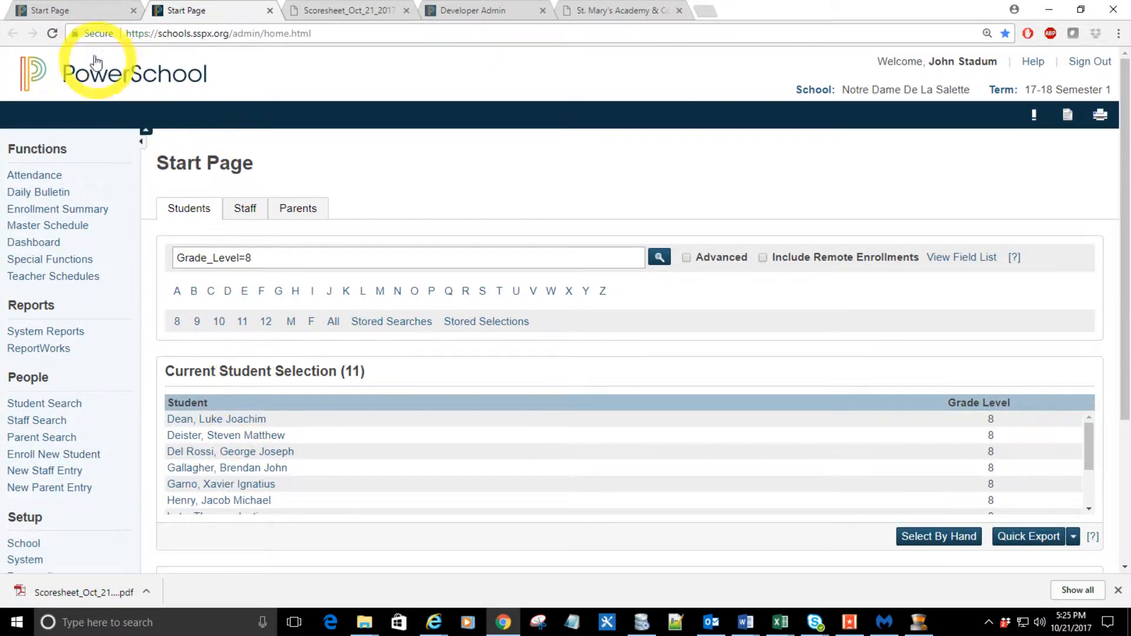
Step: Return to the first Start Page tab and reload it to update the current student selection
left_click(73, 10)
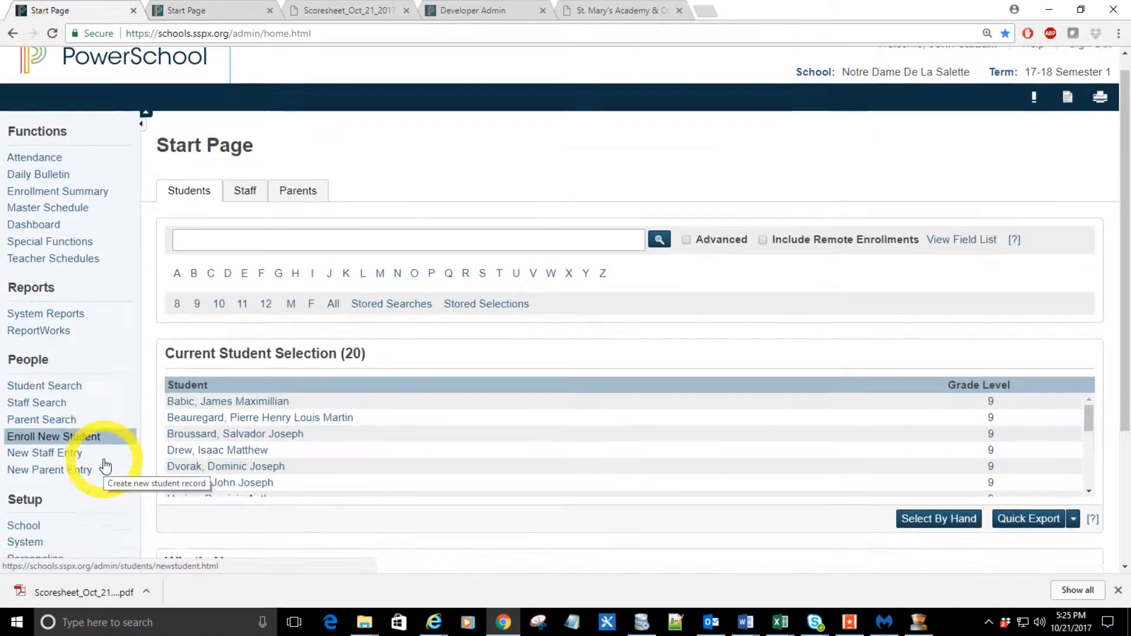
scroll(106, 462, "down", 4)
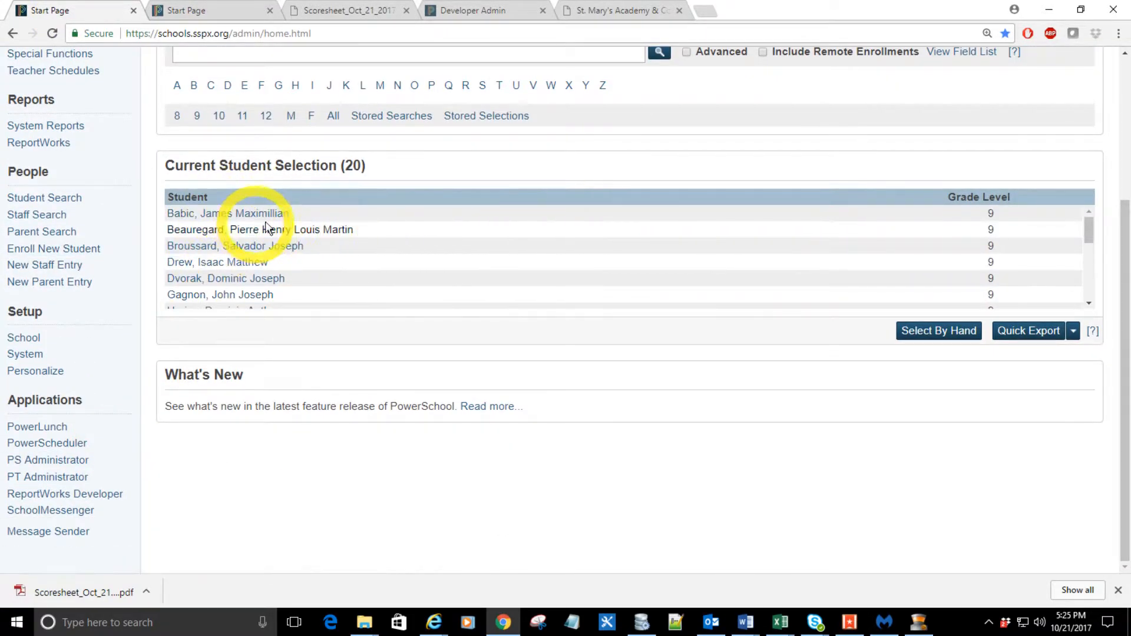
scroll(253, 182, "up", 4)
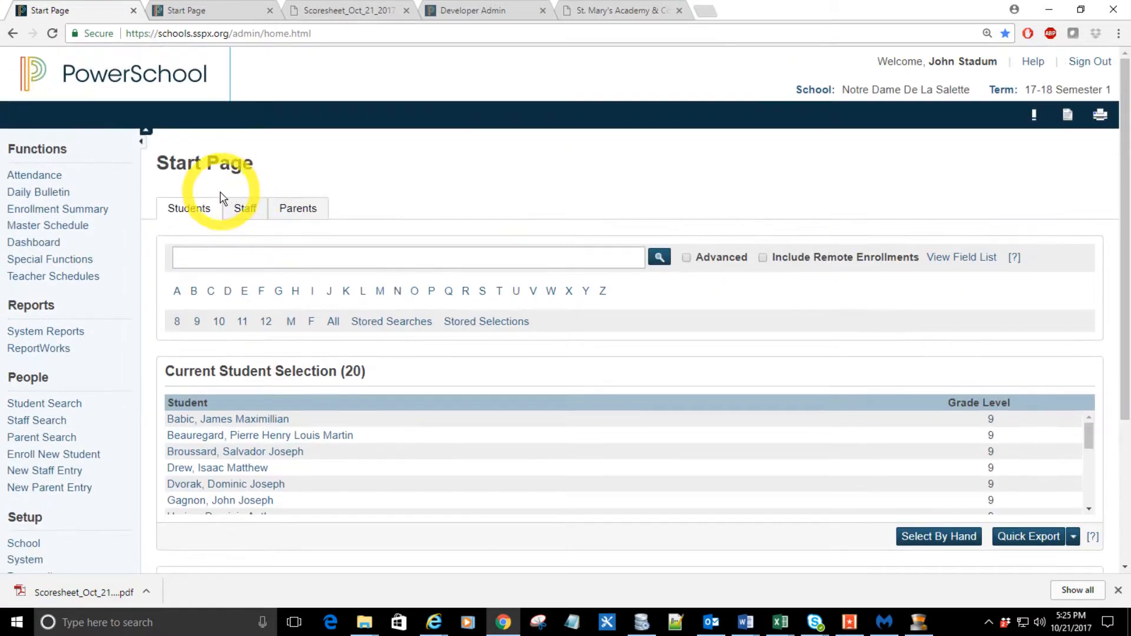
left_click(53, 33)
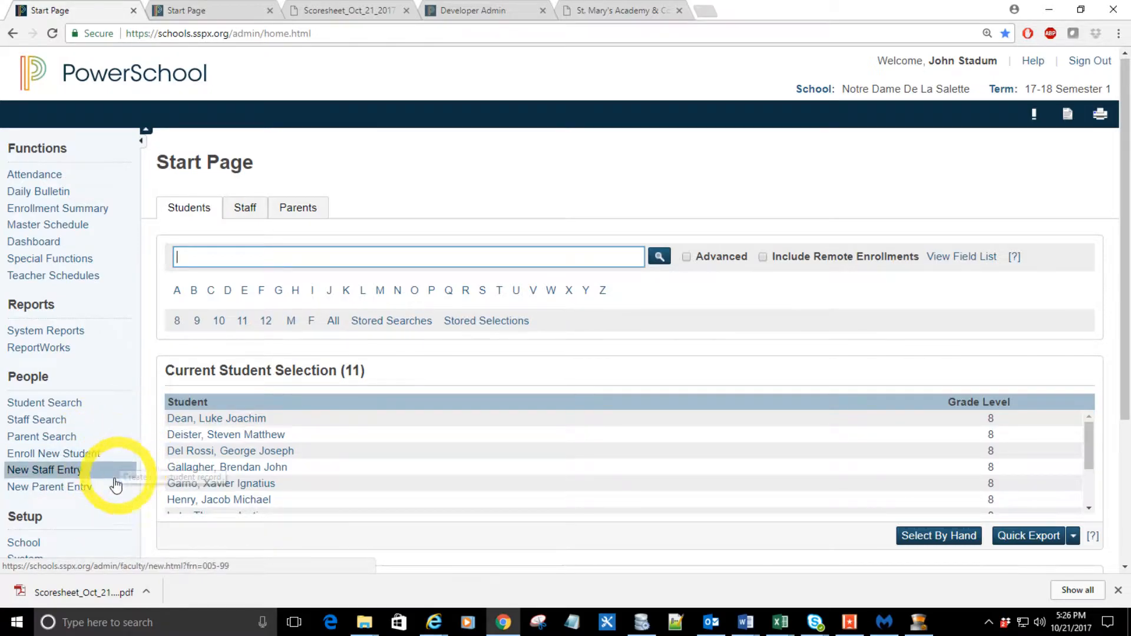
Step: Open the Sections page under Scheduling in School Setup
scroll(101, 480, "down", 1)
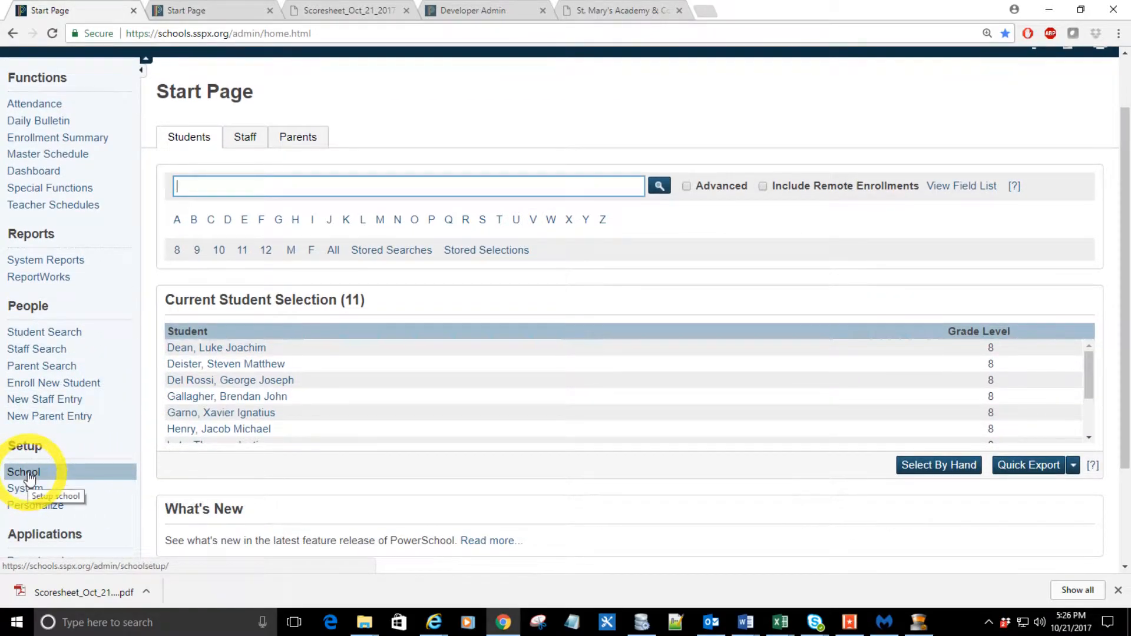
left_click(27, 474)
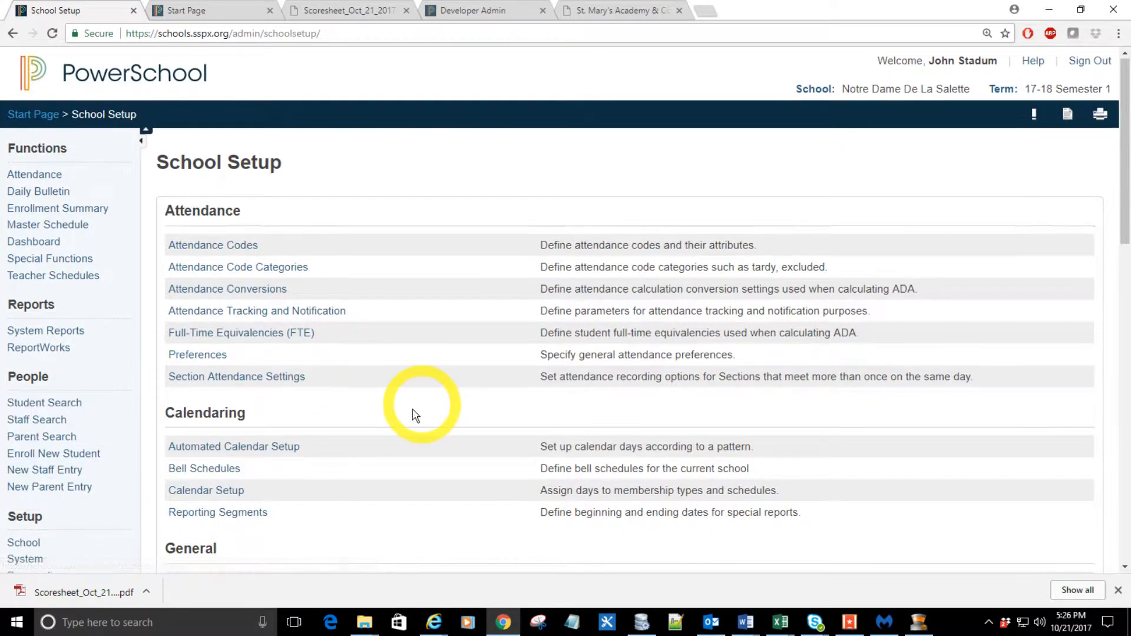
scroll(365, 430, "down", 6)
scroll(318, 441, "down", 7)
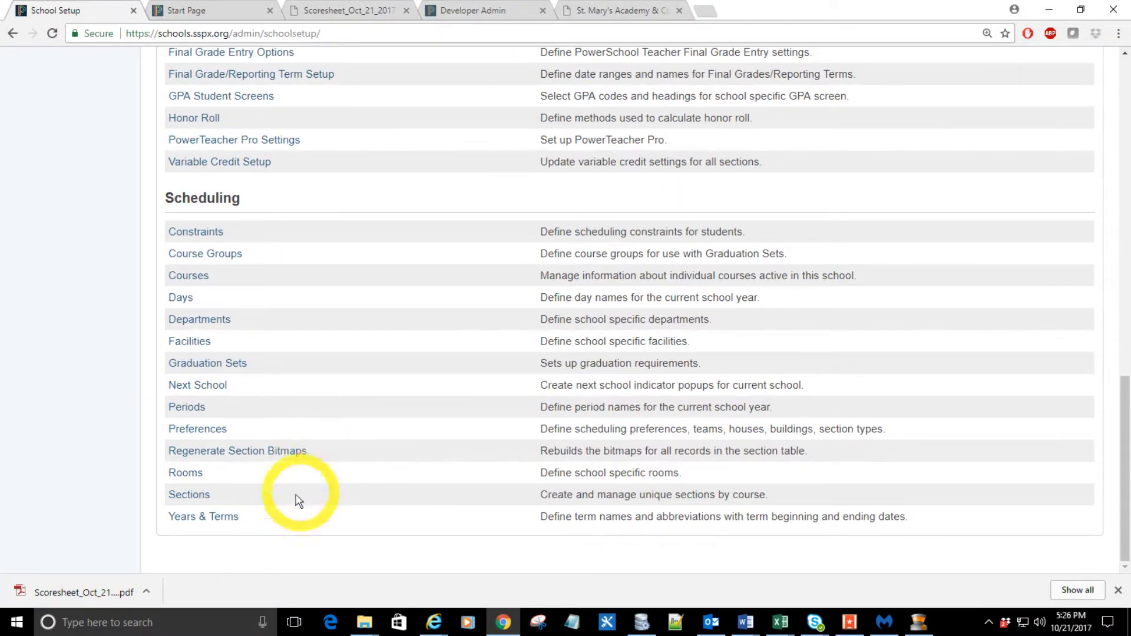
left_click(186, 496)
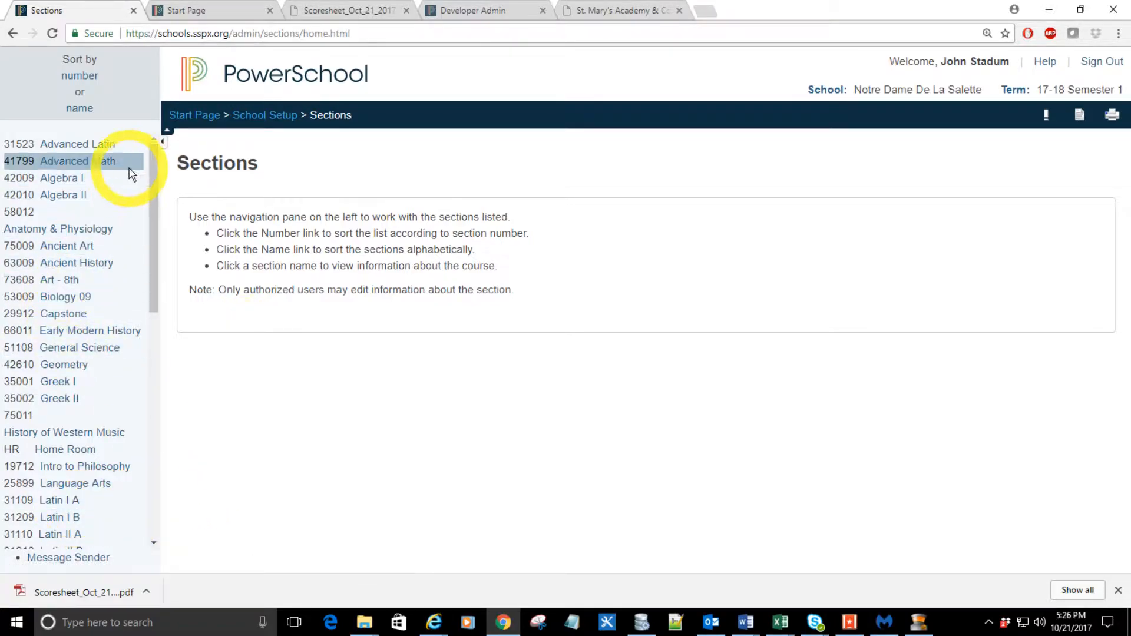
Step: View the sections of 42009 Algebra I and look through the rest of the course list
mouse_move(150, 160)
left_mouse_down()
mouse_move(168, 533)
mouse_move(151, 147)
left_mouse_up()
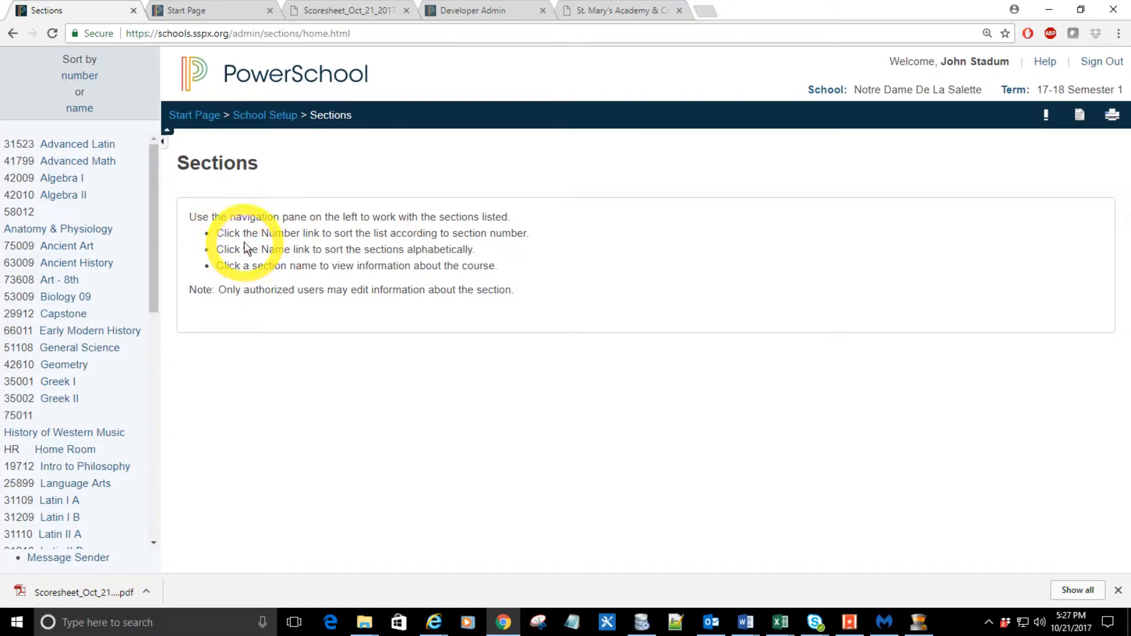
left_click(59, 178)
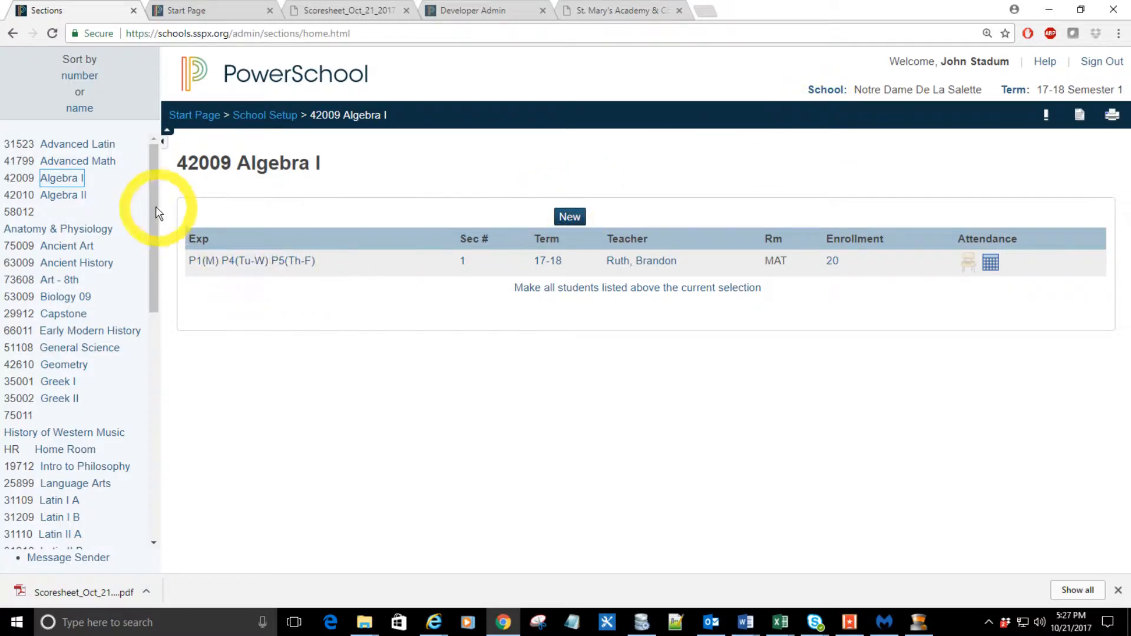
left_click_drag(152, 202, 33, 406)
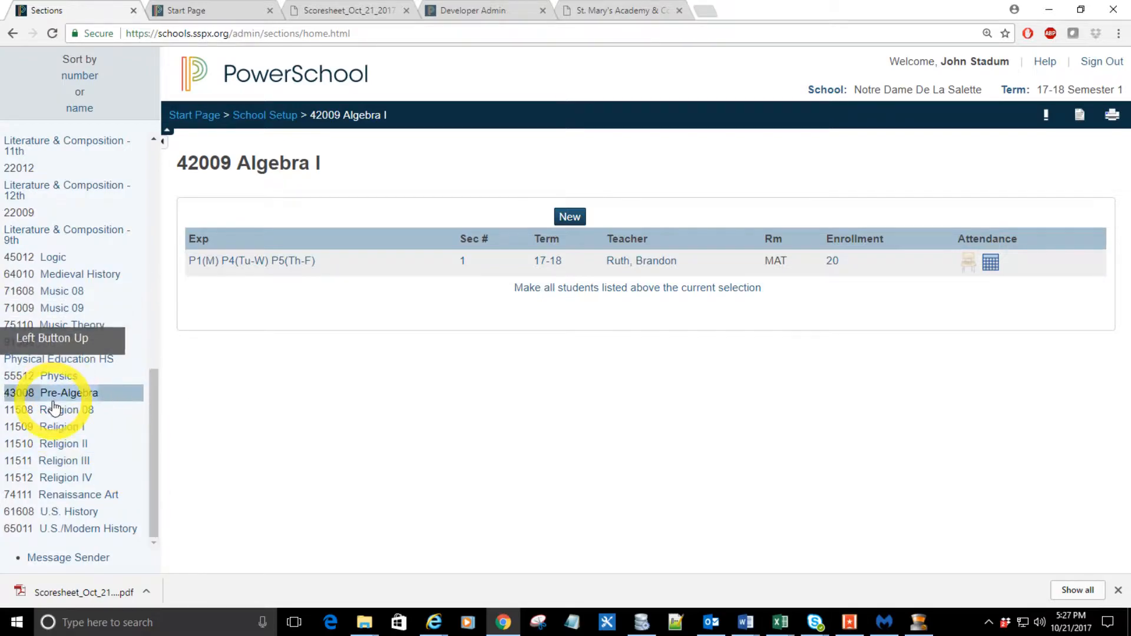
scroll(131, 303, "up", 15)
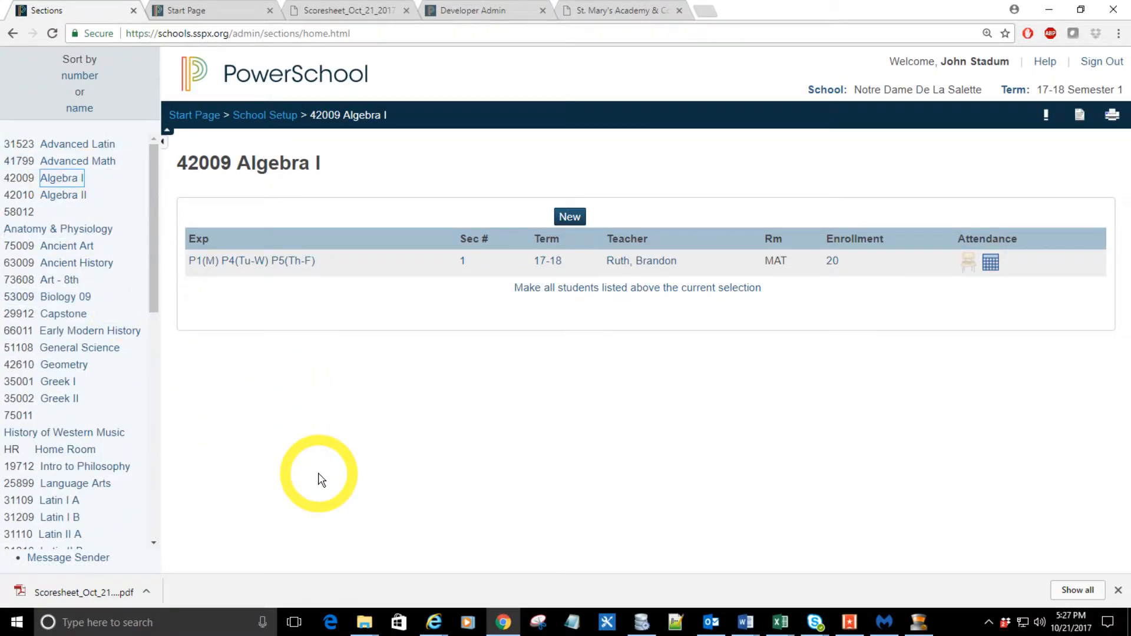
Step: Find "latin" on the page and show the sections of course 31109 Latin I A
key("ctrl+f")
type("latin")
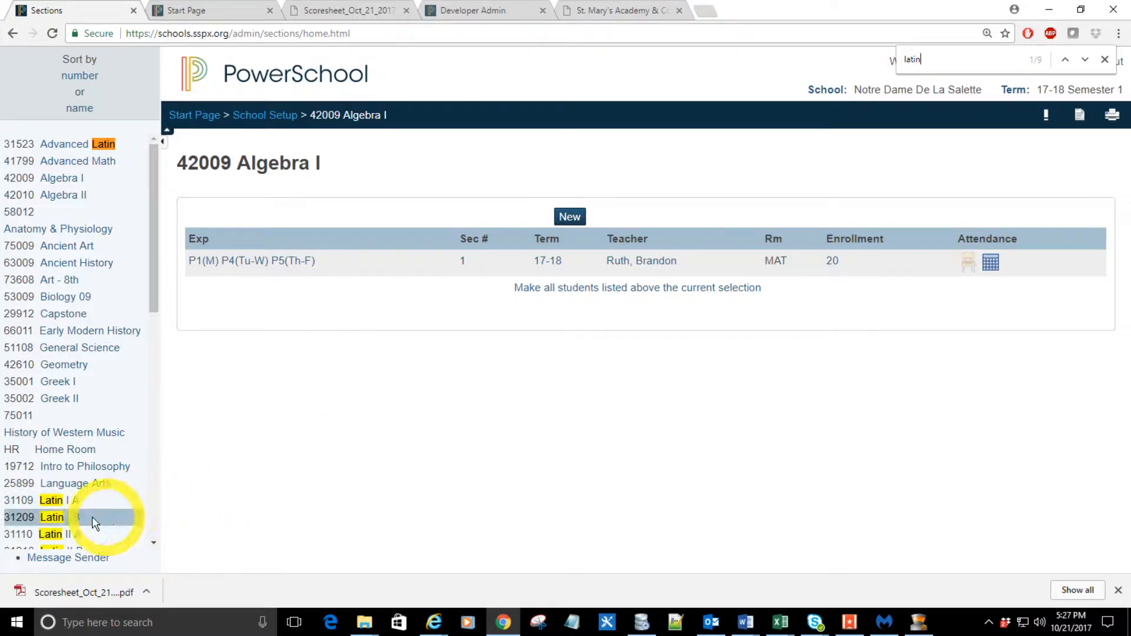
left_click(50, 501)
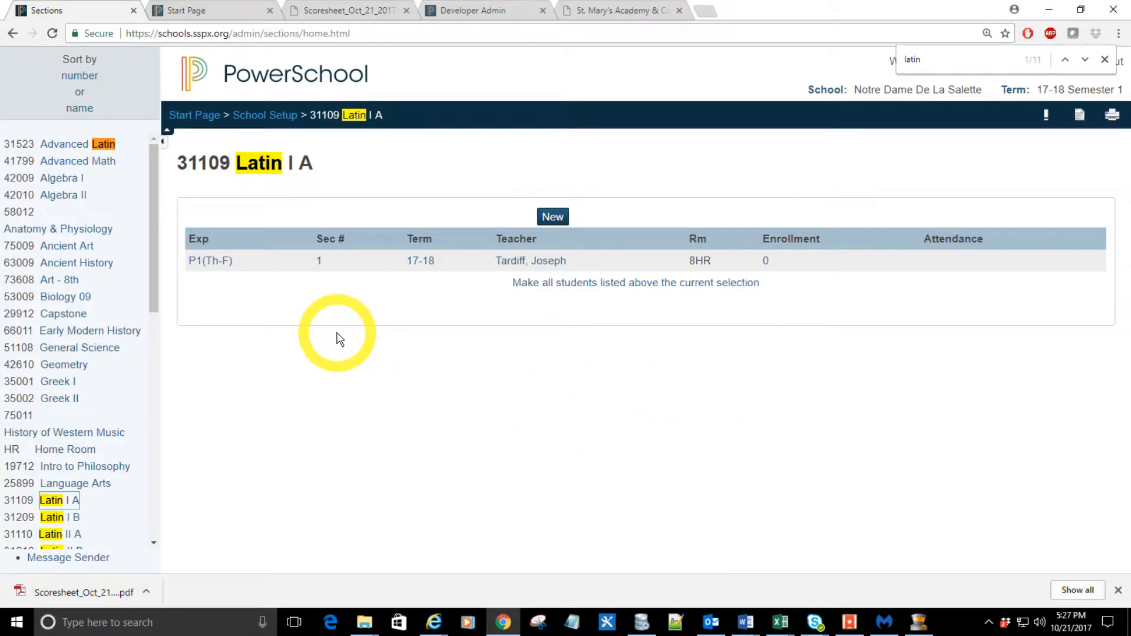
Step: Open section 1 of Latin I A for editing and add Tuesday and Wednesday to its period 1 schedule
left_click(319, 260)
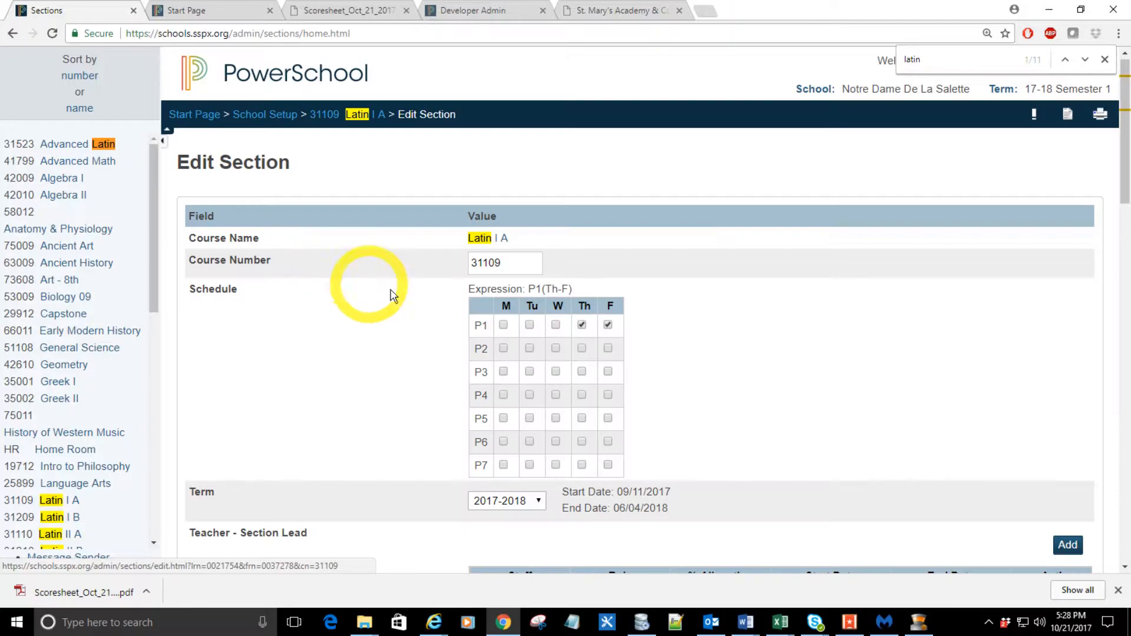
left_click(529, 326)
left_click(554, 325)
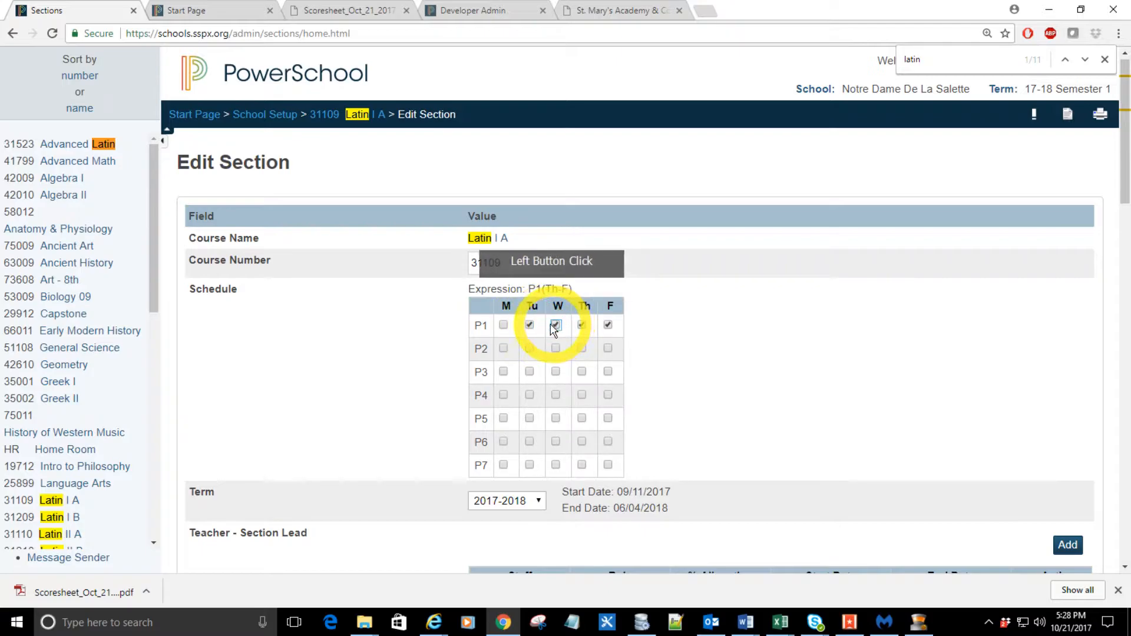
Step: Look at the staff choices for the section's lead teacher and close them without changing the teacher
scroll(557, 325, "down", 2)
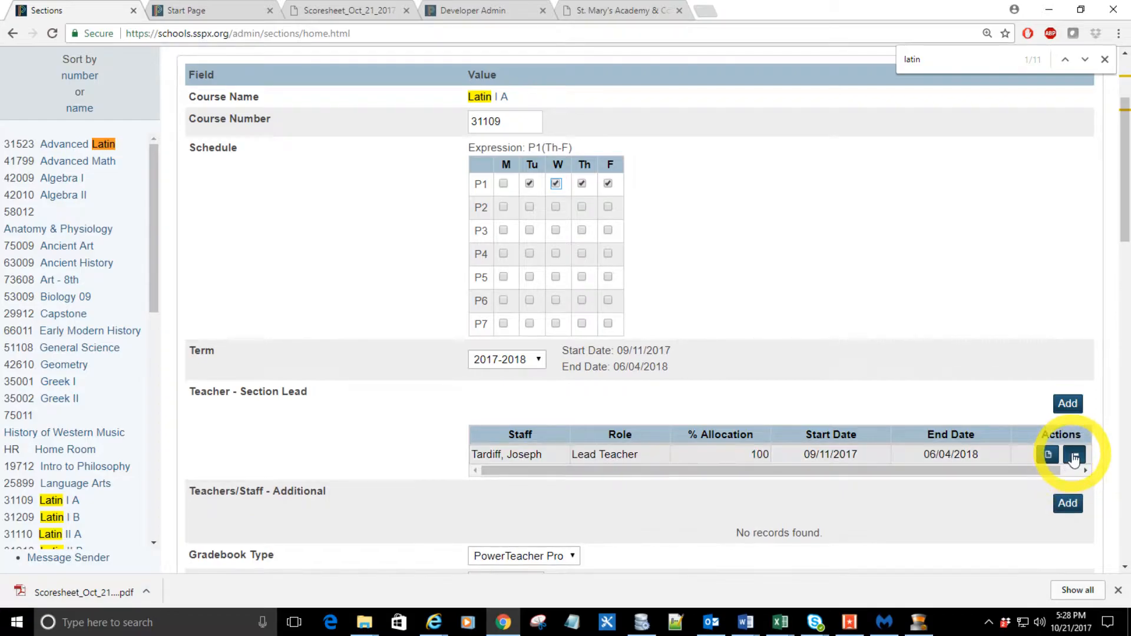
left_click(520, 457)
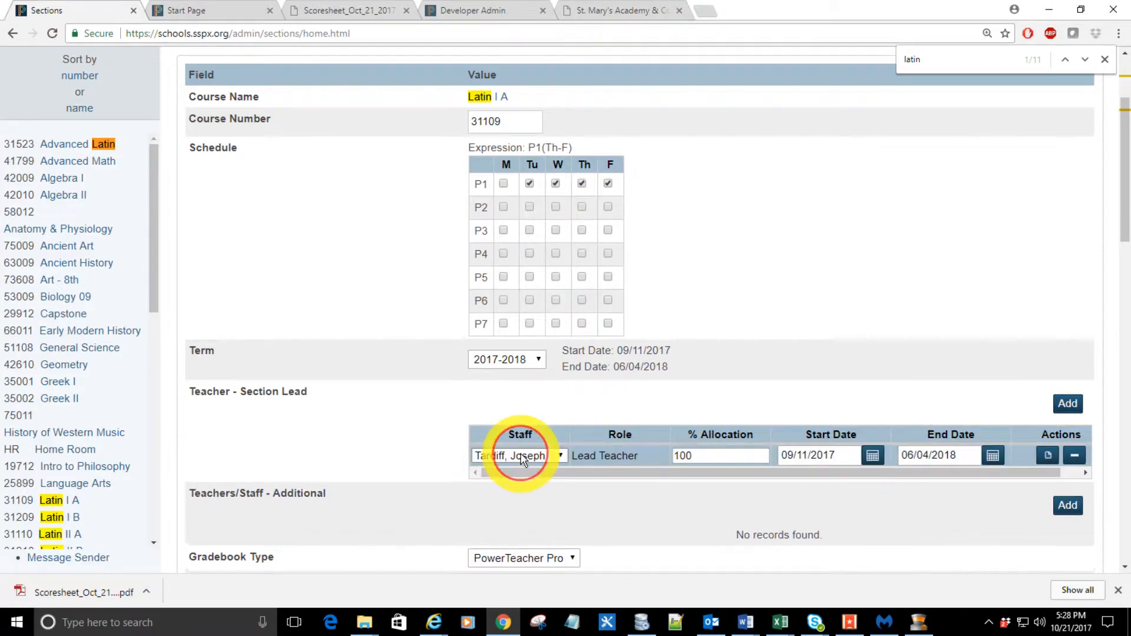
left_click(522, 458)
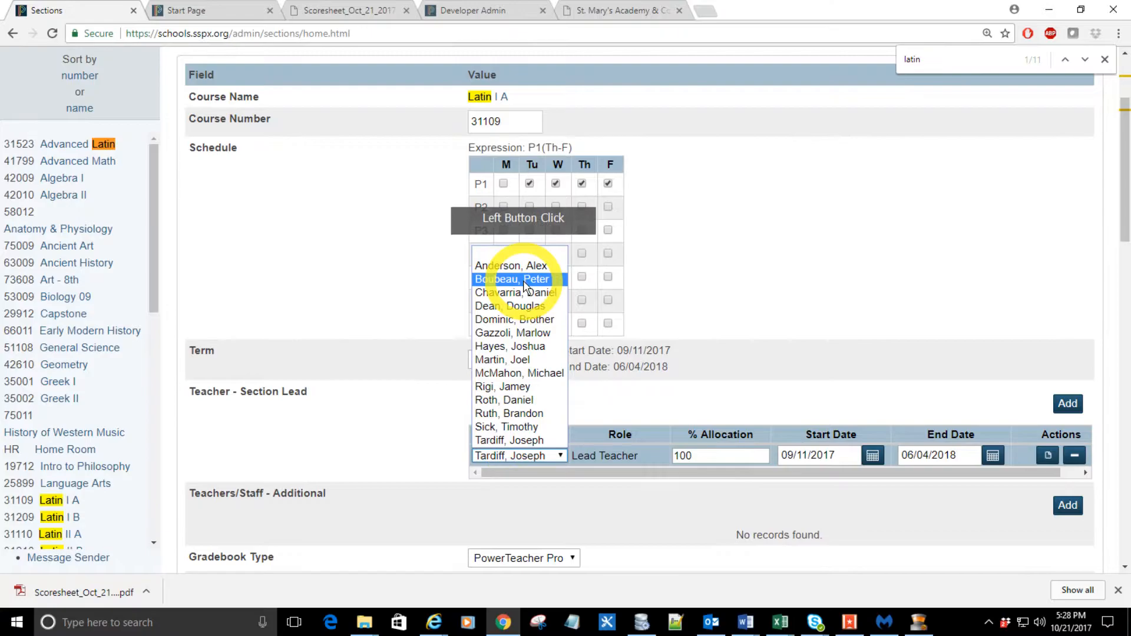
left_click(730, 393)
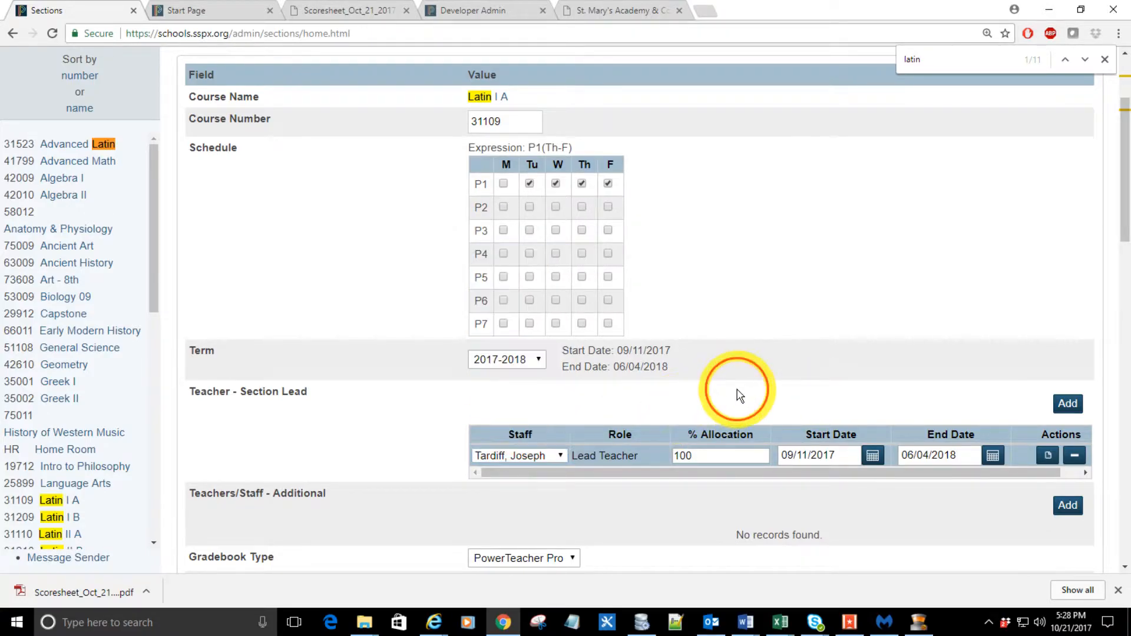
scroll(444, 423, "down", 1)
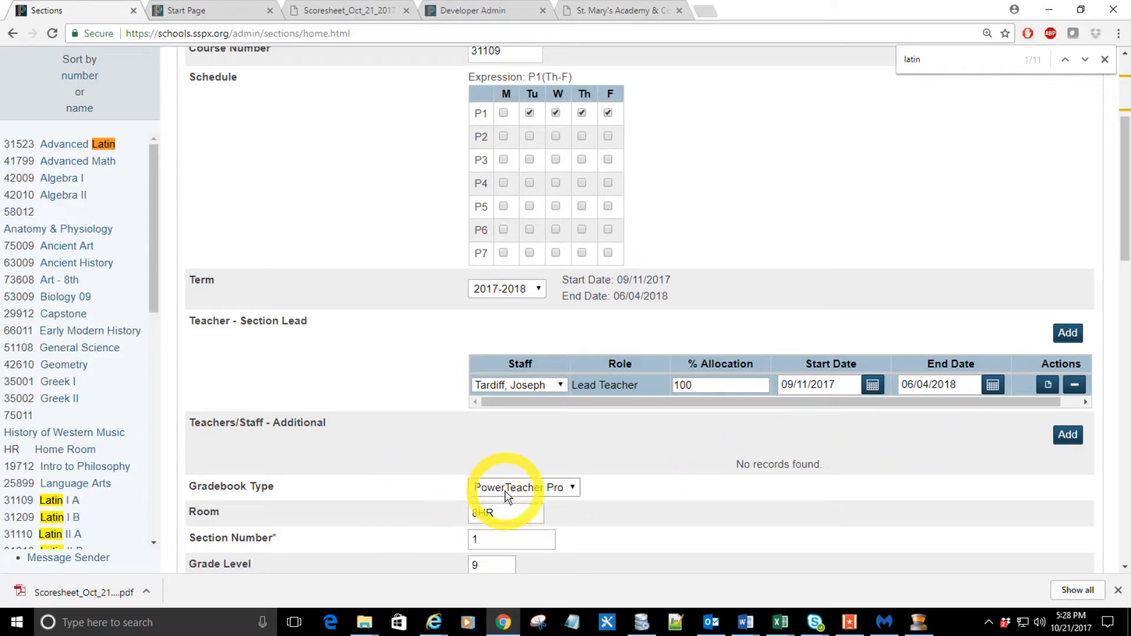
left_click(633, 483)
Step: Set the section's Grade Level to 8
scroll(633, 483, "down", 2)
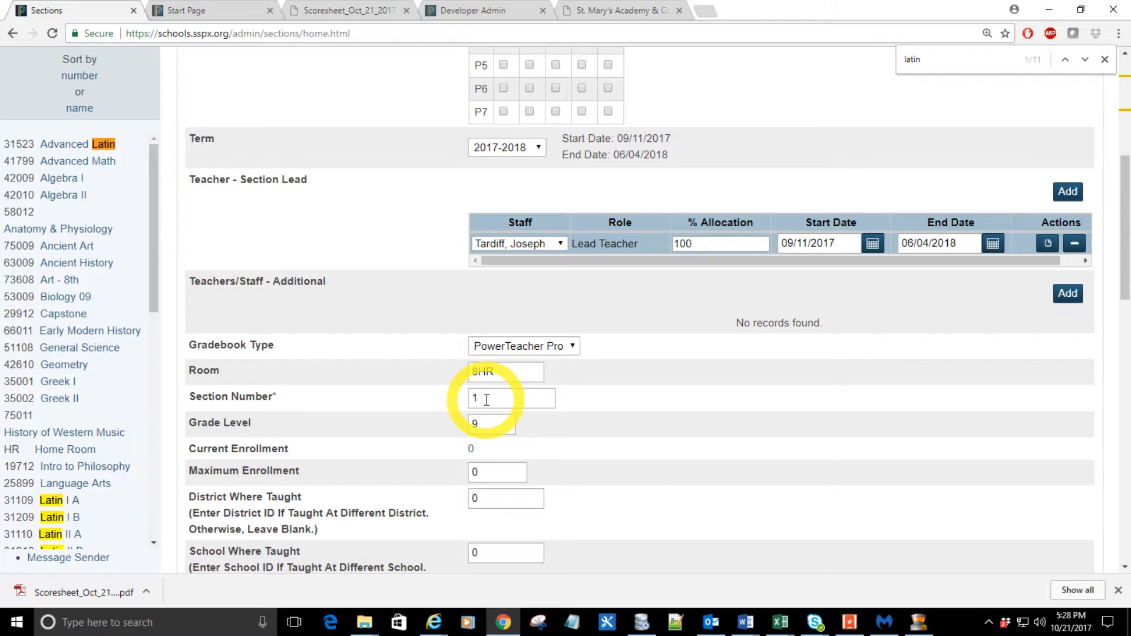
scroll(486, 400, "down", 1)
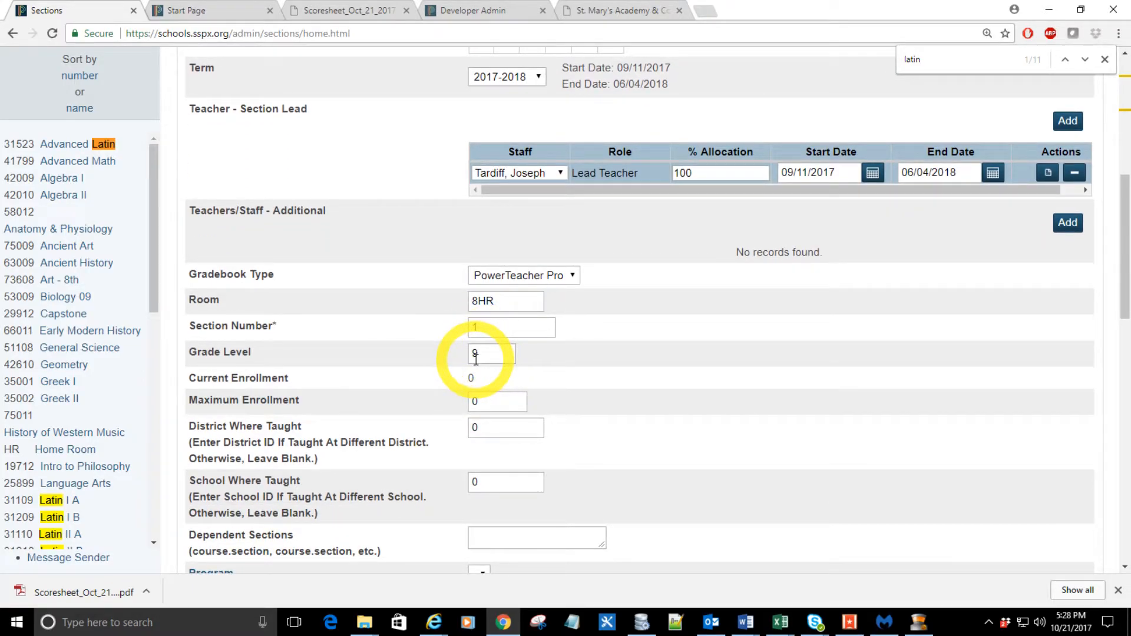
left_click_drag(475, 357, 467, 356)
type("8")
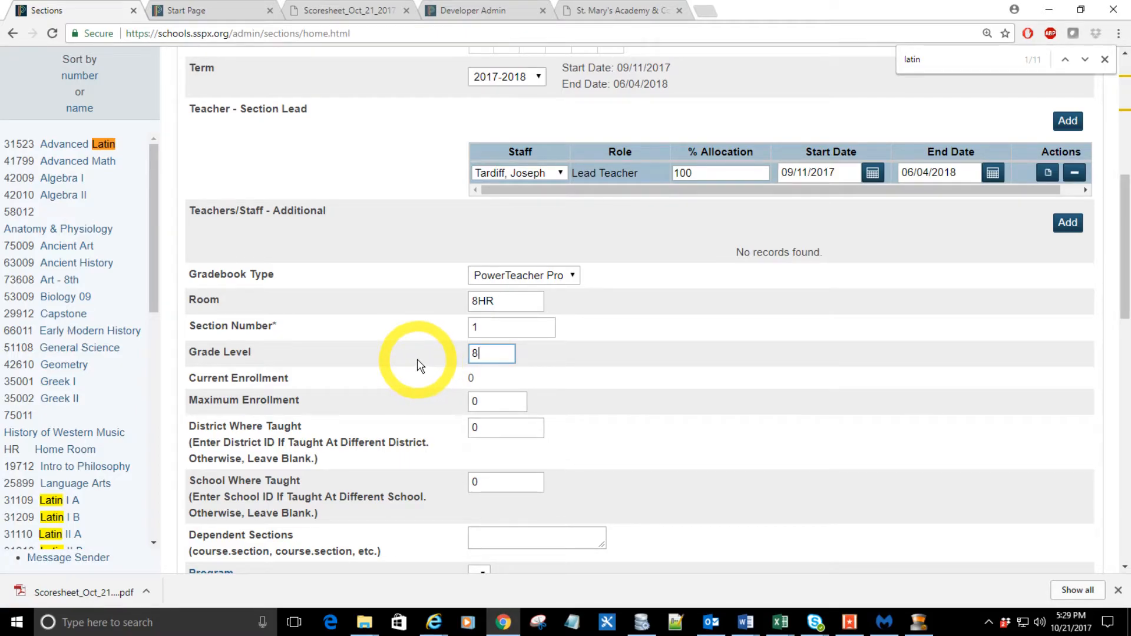
left_click(421, 365)
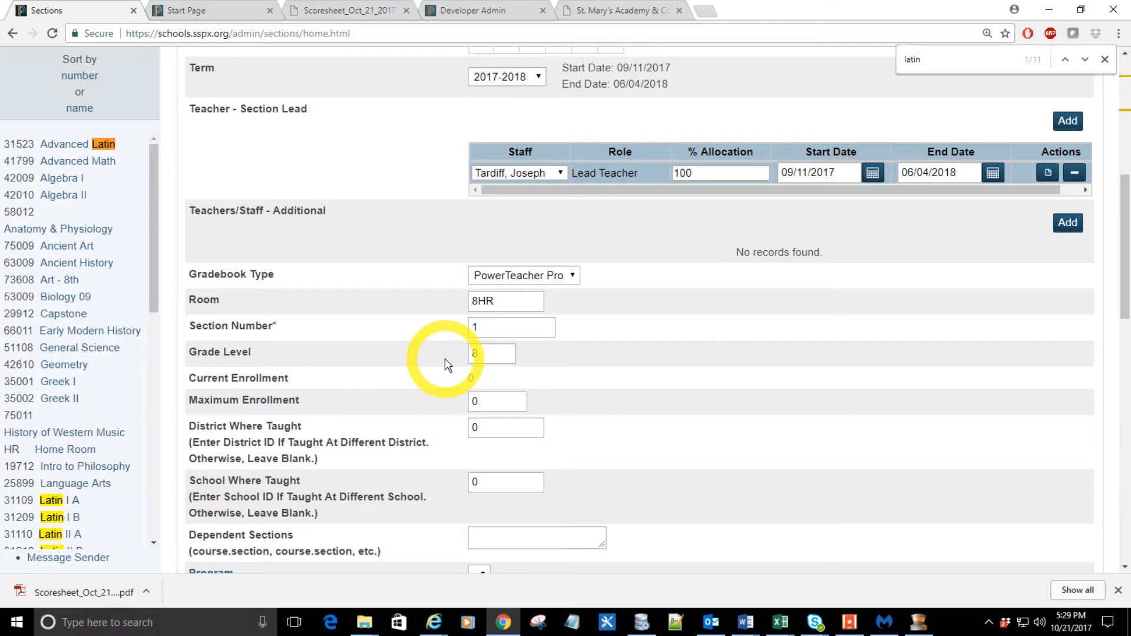
Step: Review the Edit Section form from the schedule down to the submit and delete options at its end
scroll(447, 365, "down", 5)
scroll(445, 364, "down", 10)
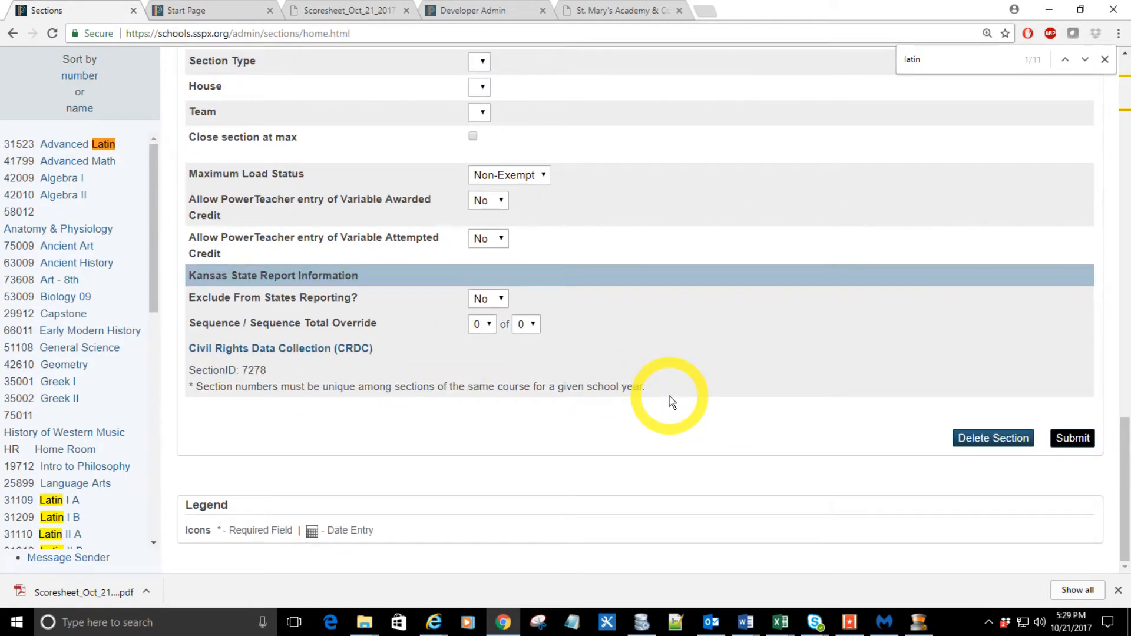
scroll(672, 403, "up", 20)
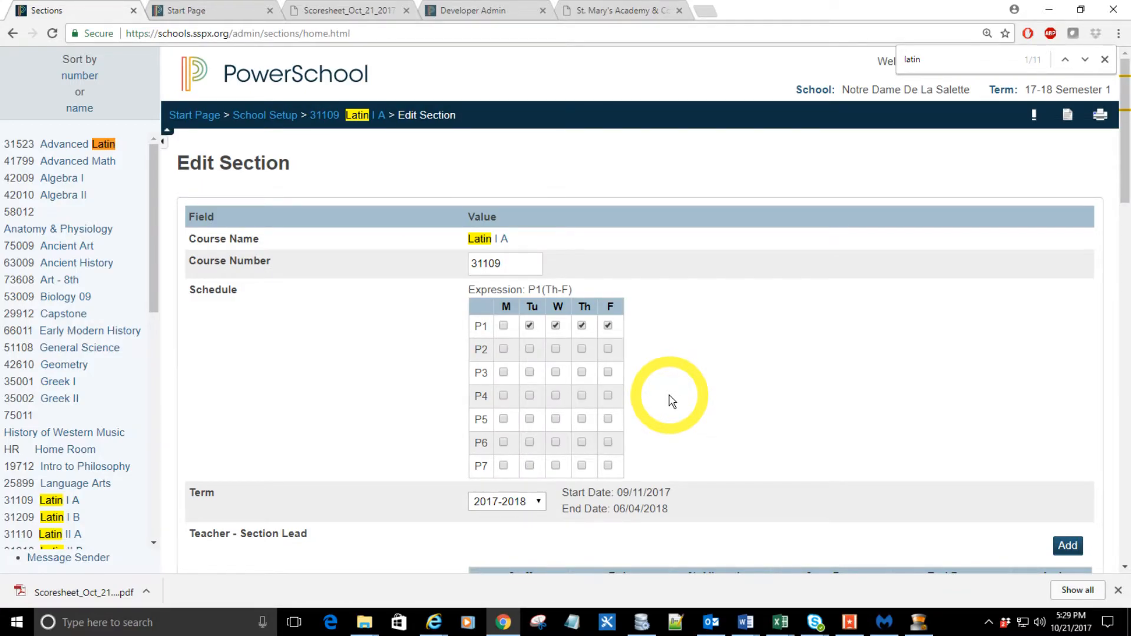
scroll(672, 403, "down", 20)
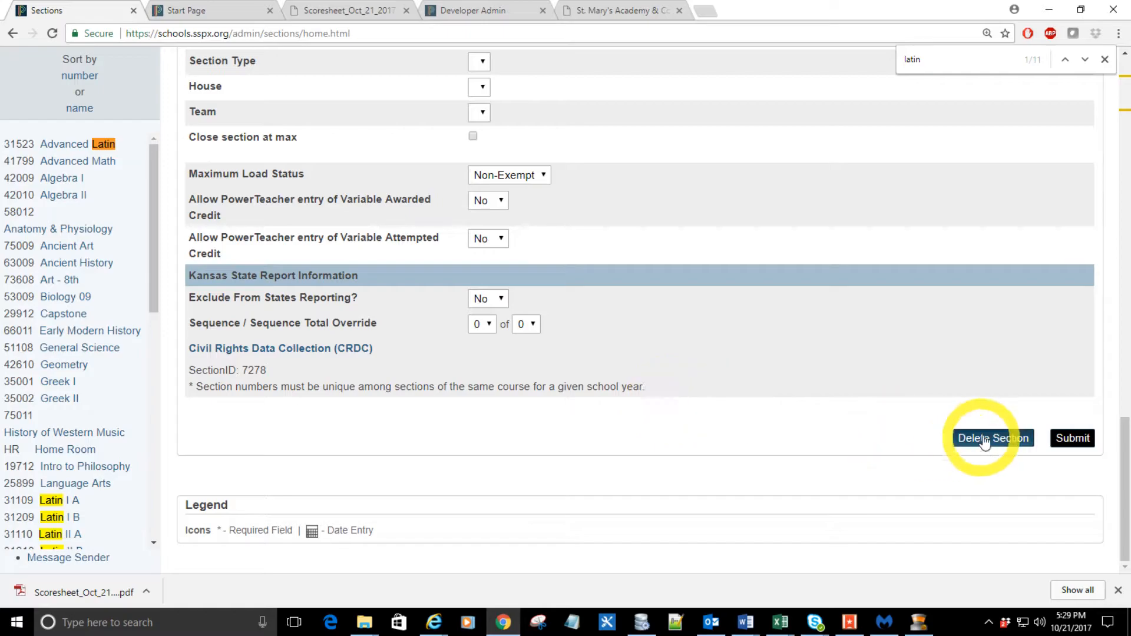
Step: Submit the section changes and open the class roster for section 1 of Latin I A
left_click(1062, 441)
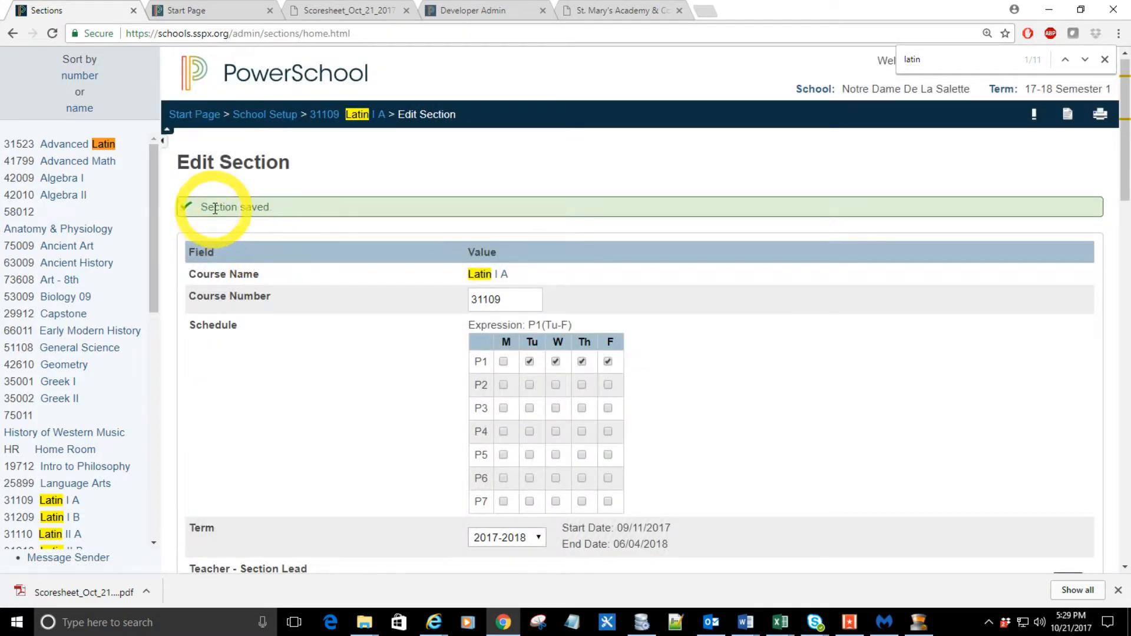
left_click(357, 115)
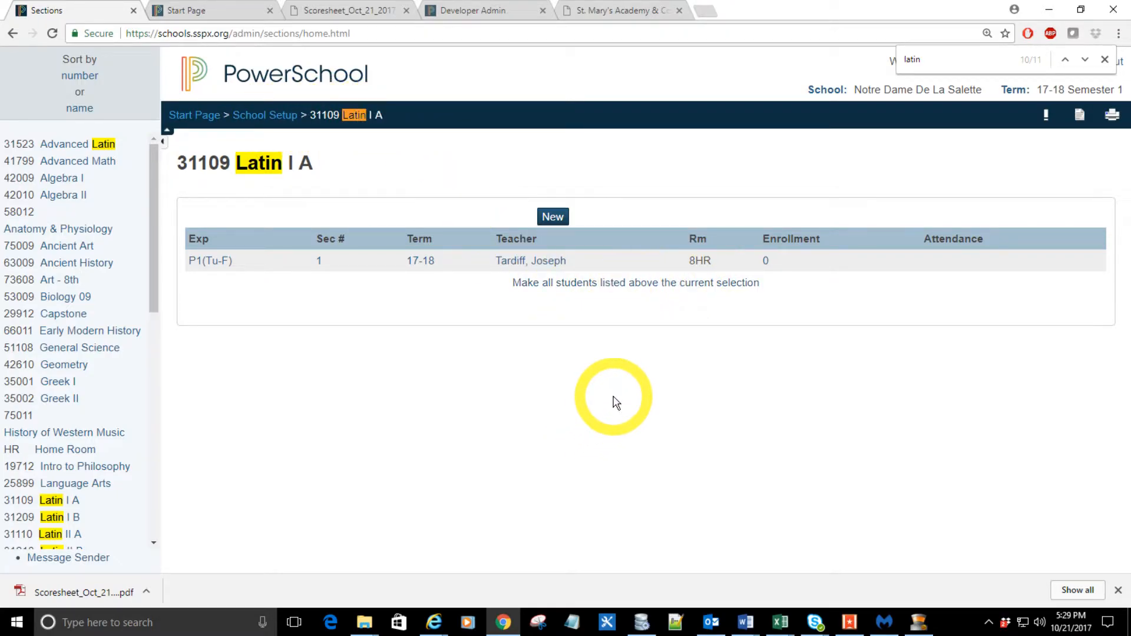
left_click(766, 263)
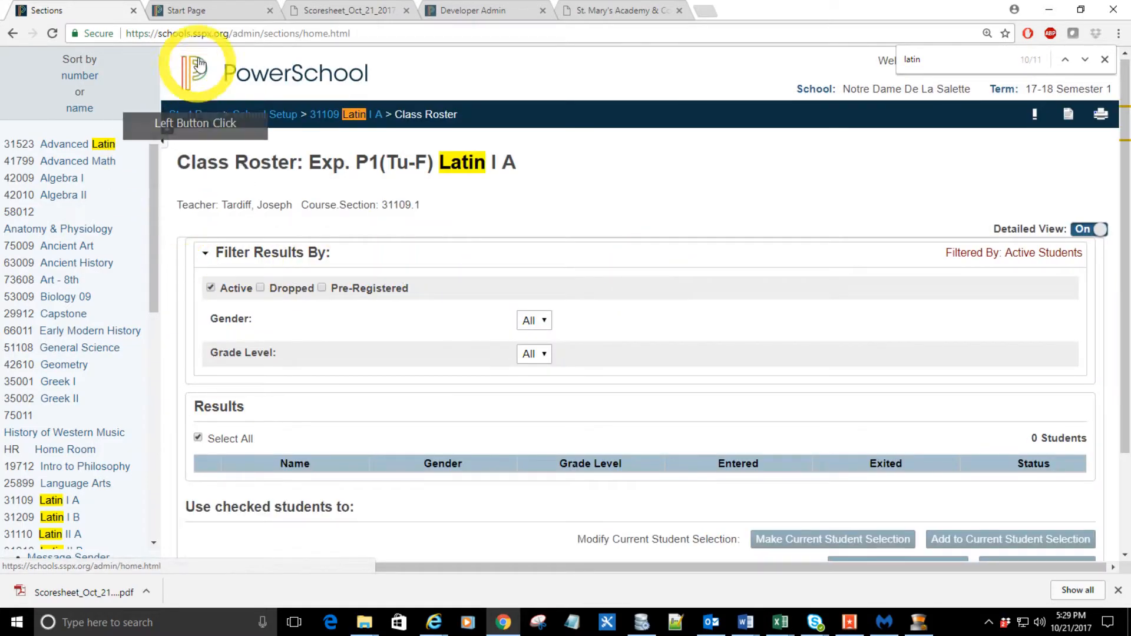
Step: Check the current grade 8 student selection on the Start Page and return to the Latin I A class roster
left_click(213, 13)
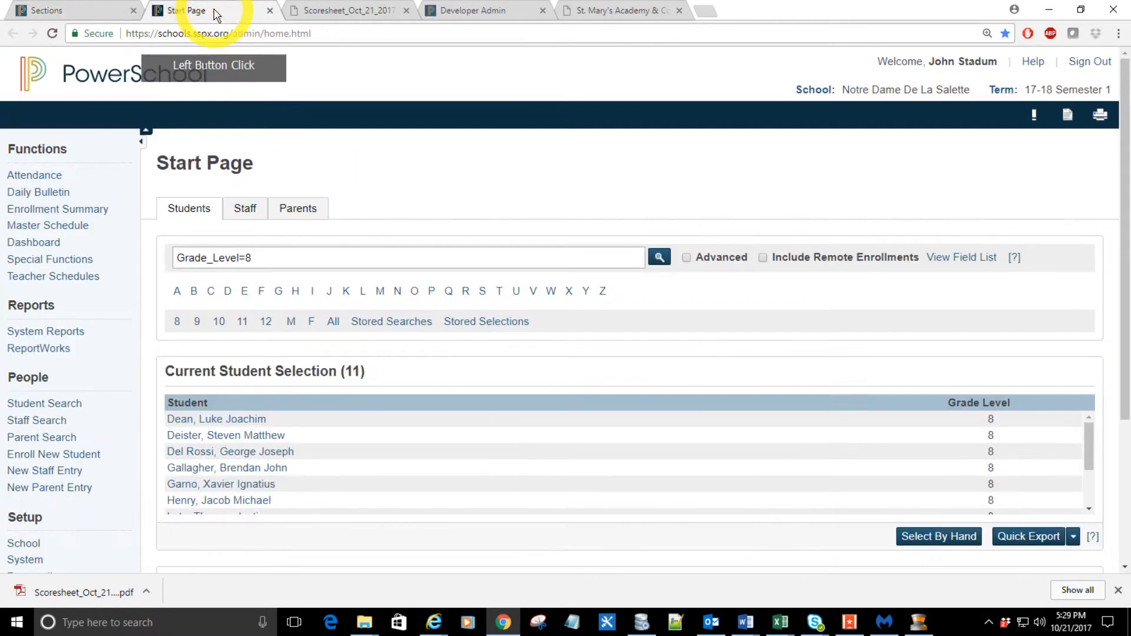
scroll(261, 472, "down", 2)
scroll(279, 471, "up", 2)
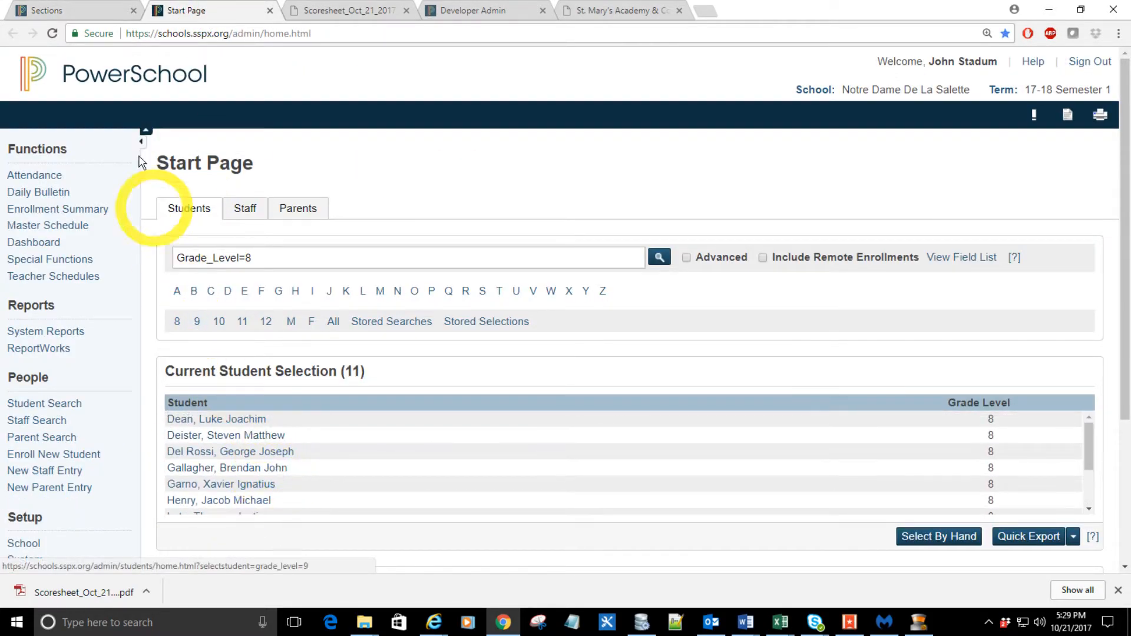
left_click(46, 10)
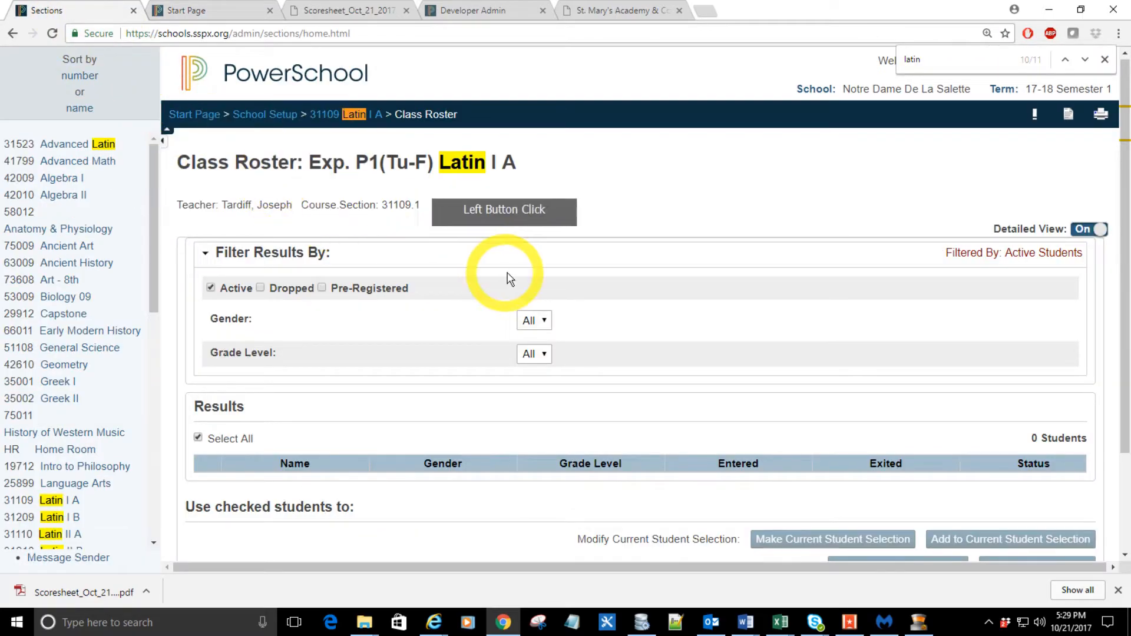
Step: Enroll the currently selected students into this Latin I A class with an entry date of 9/11/2017
scroll(607, 329, "down", 2)
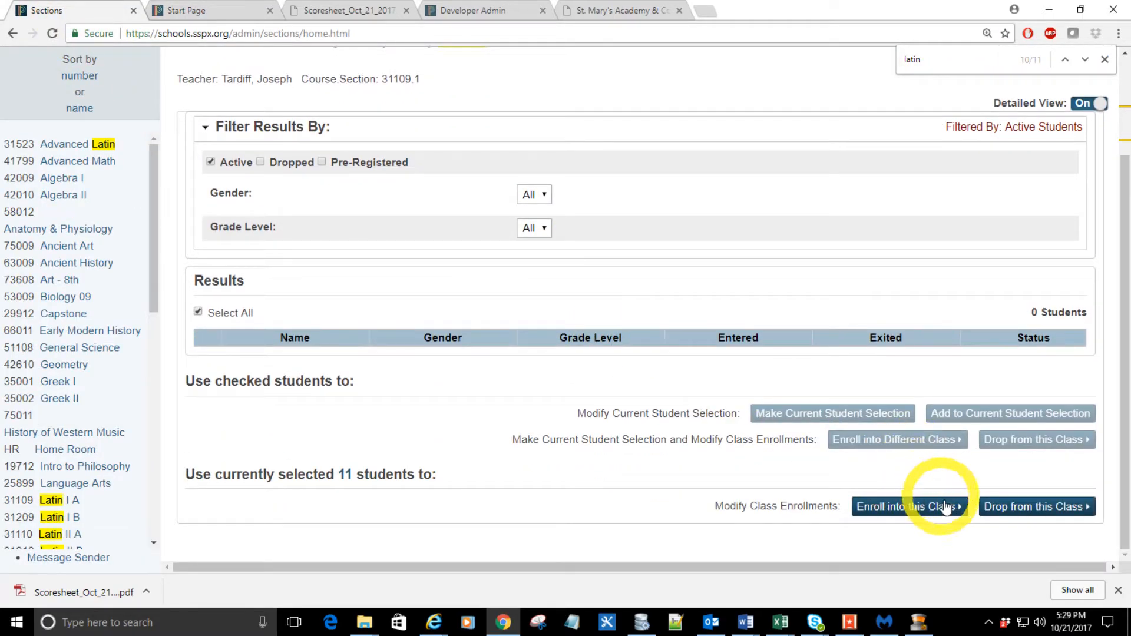
left_click(915, 508)
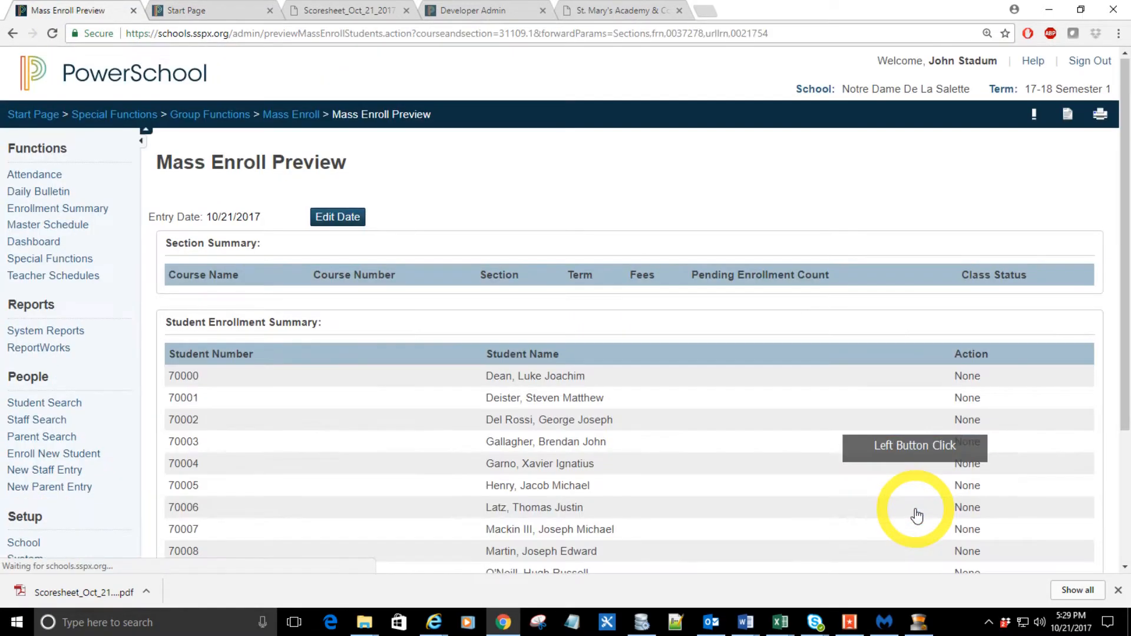
left_click(338, 217)
left_click(533, 299)
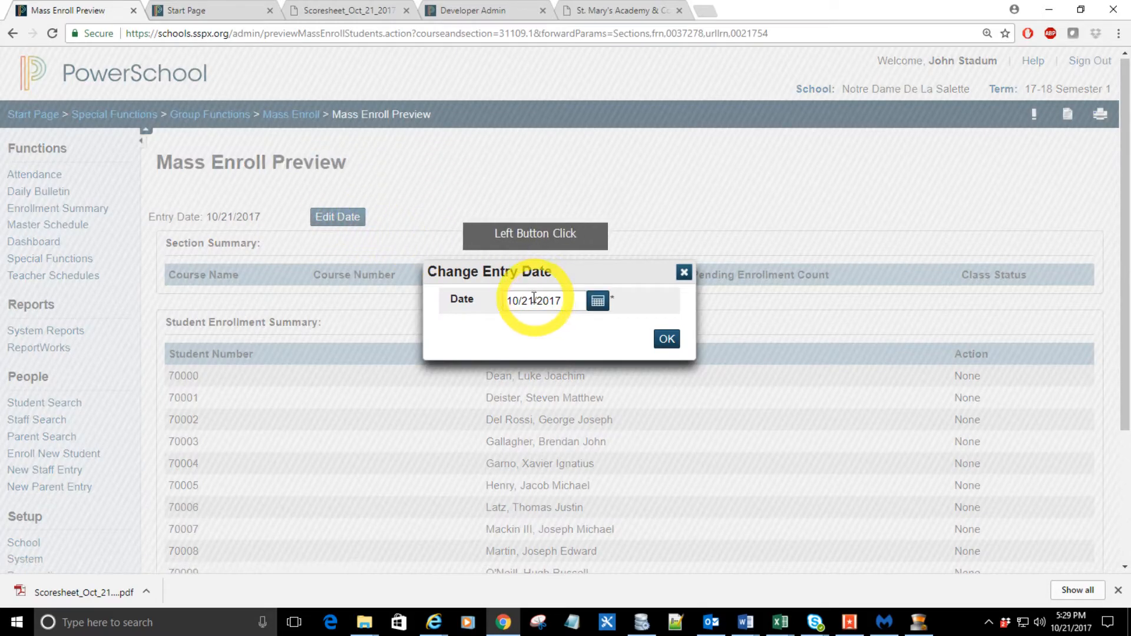
left_click_drag(532, 299, 452, 318)
type("9/11")
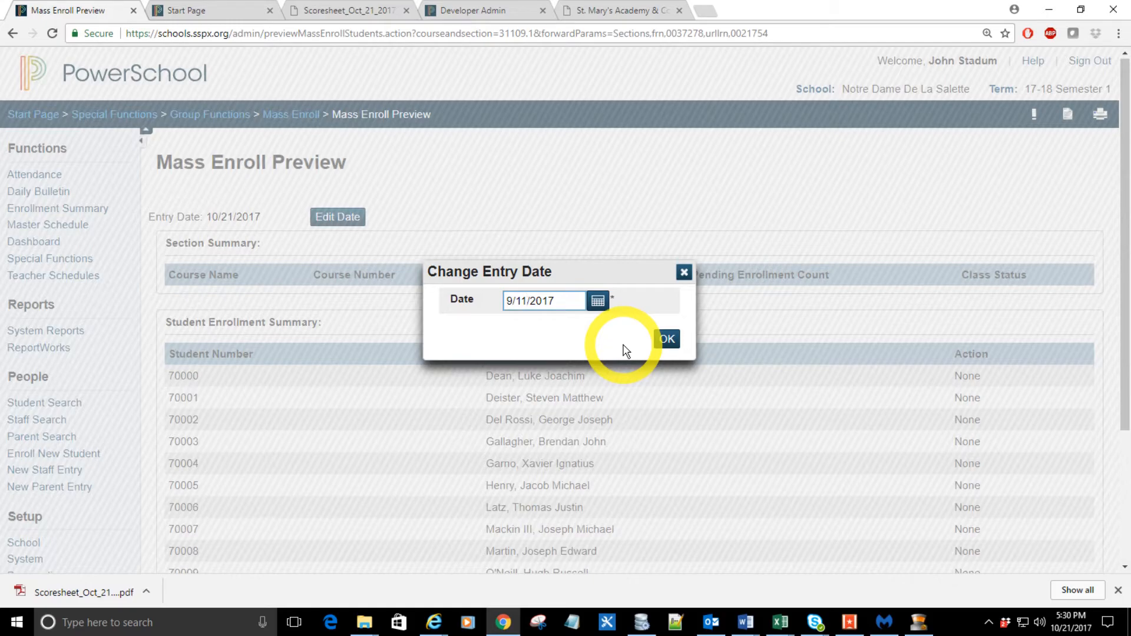
left_click(668, 340)
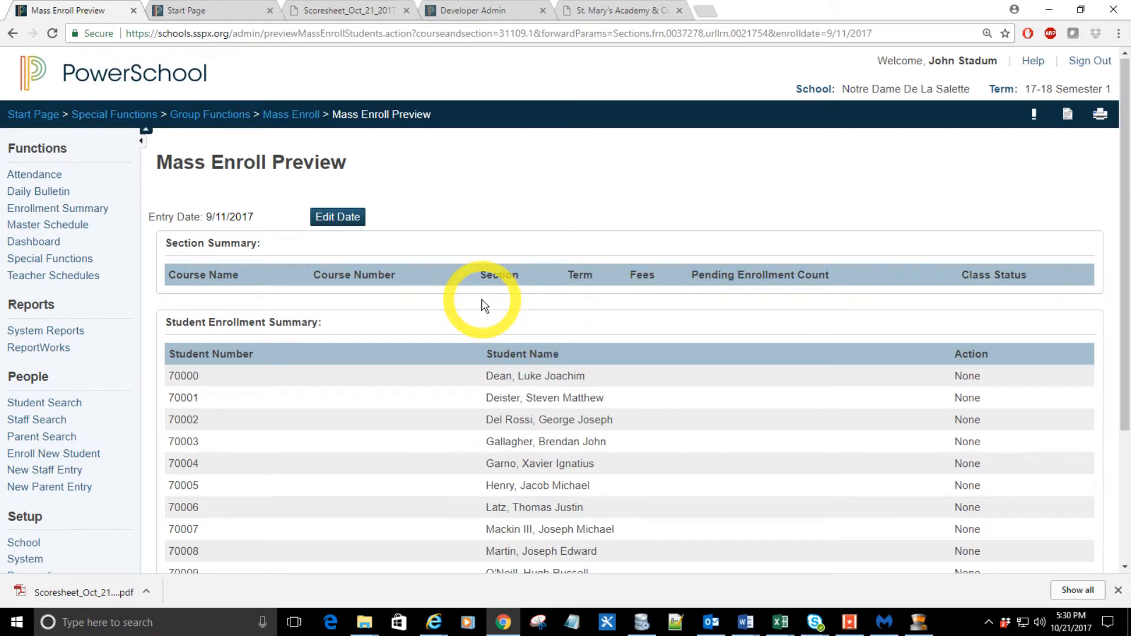
scroll(361, 263, "down", 3)
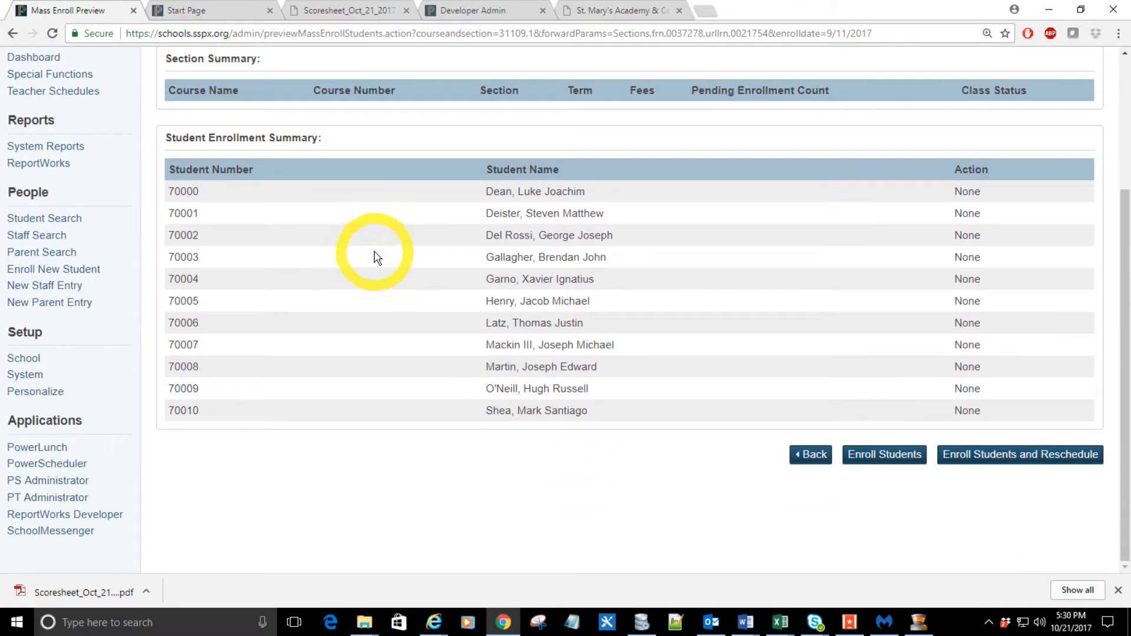
left_click(874, 455)
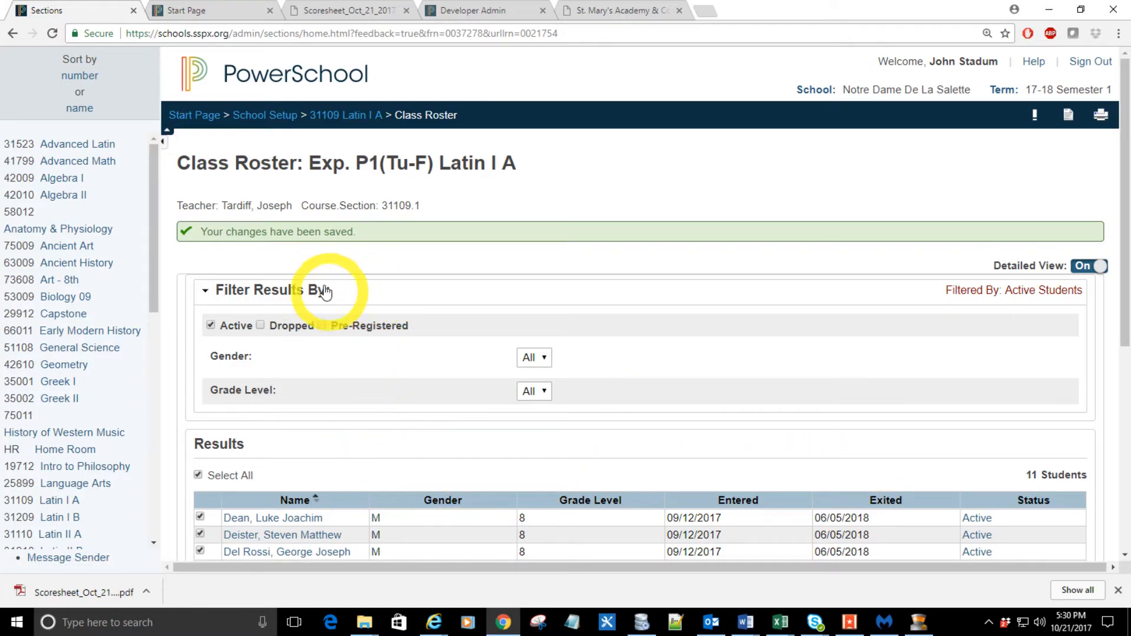
Step: Review the enrolled students on the class roster and return to the Latin I A section list
scroll(360, 308, "down", 5)
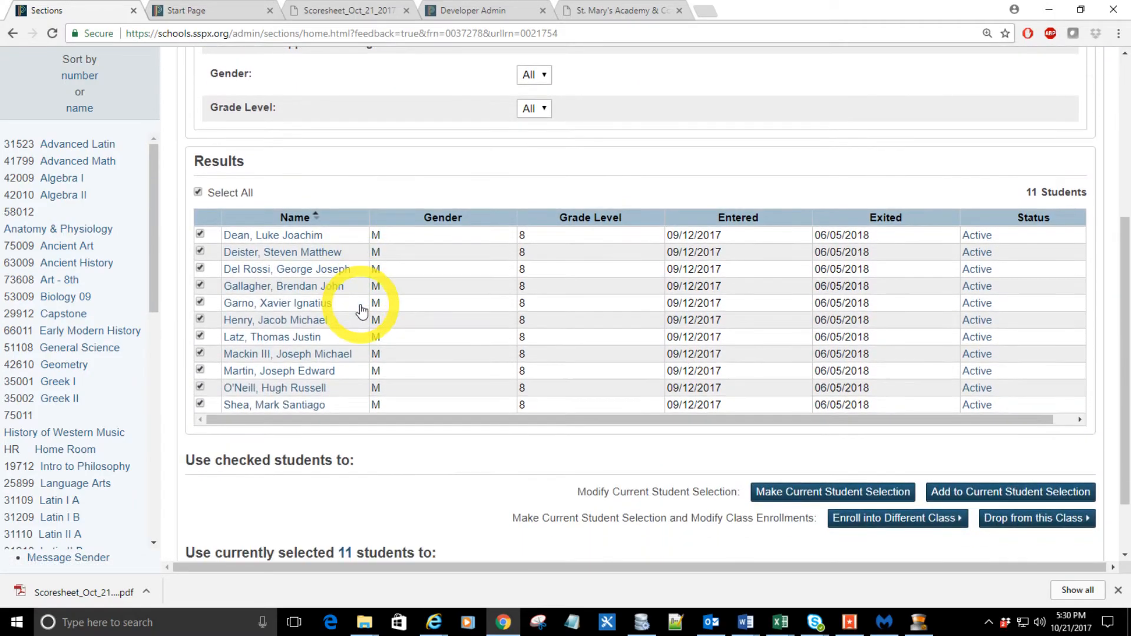
scroll(371, 318, "down", 1)
scroll(379, 336, "up", 6)
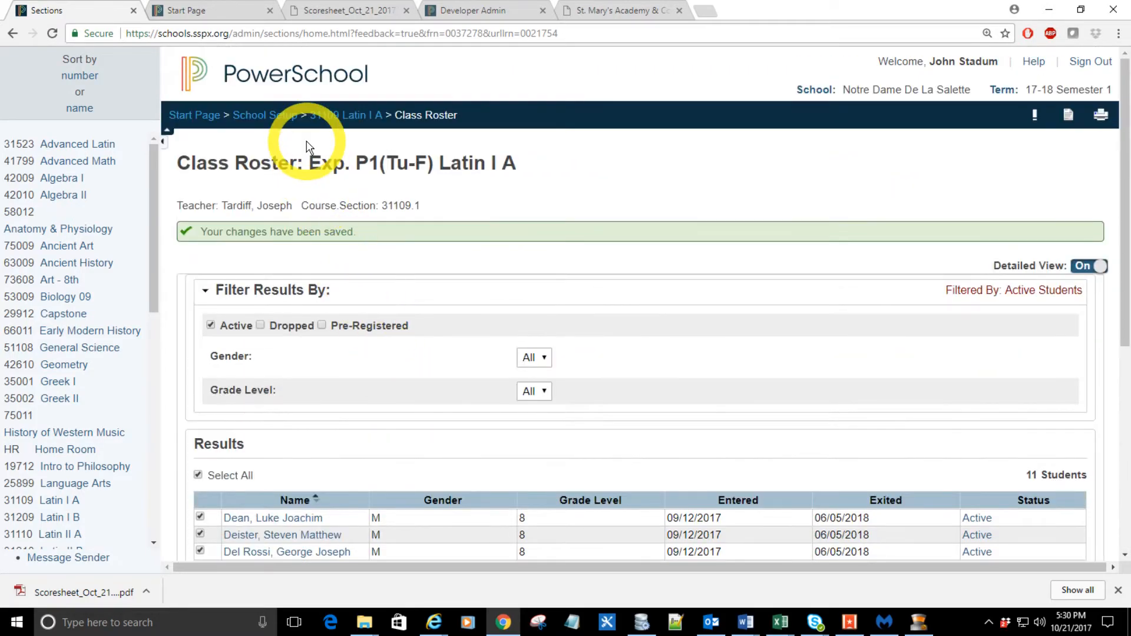
left_click(348, 115)
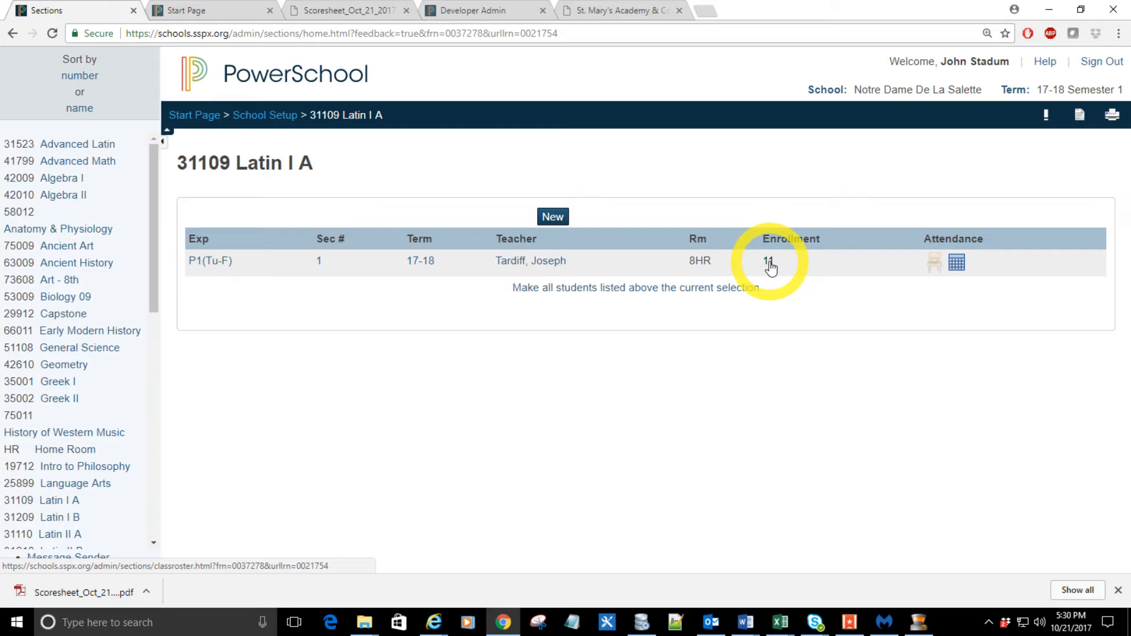
Step: Open the first student in the current selection and examine the week's classes in the Bell Schedule View
left_click(207, 12)
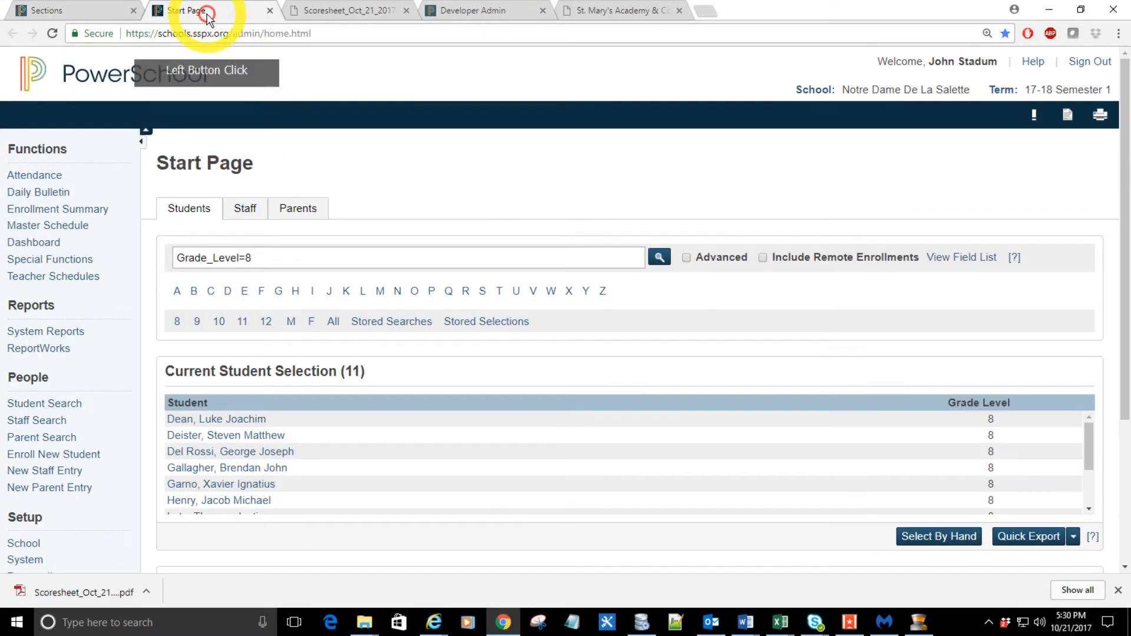
left_click(243, 421)
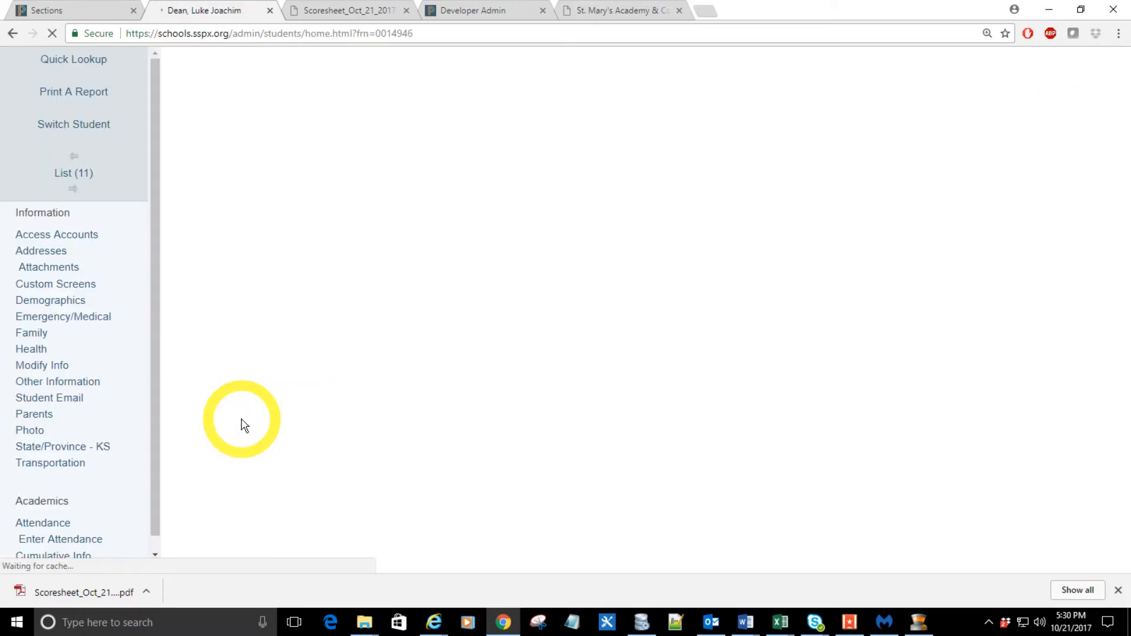
scroll(139, 399, "down", 10)
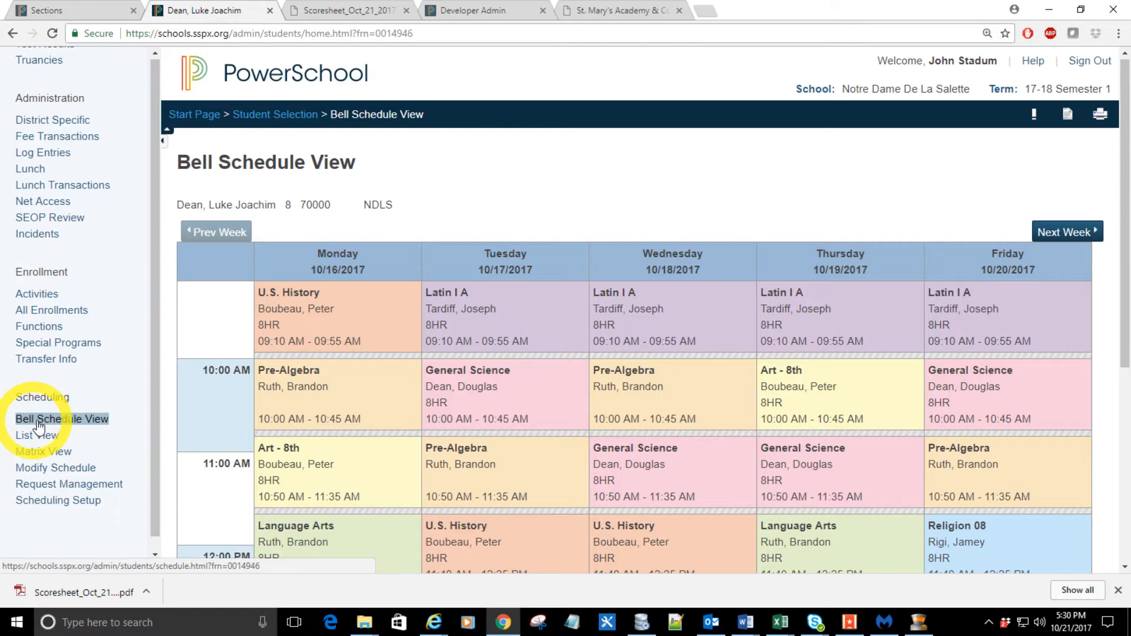
left_click(86, 419)
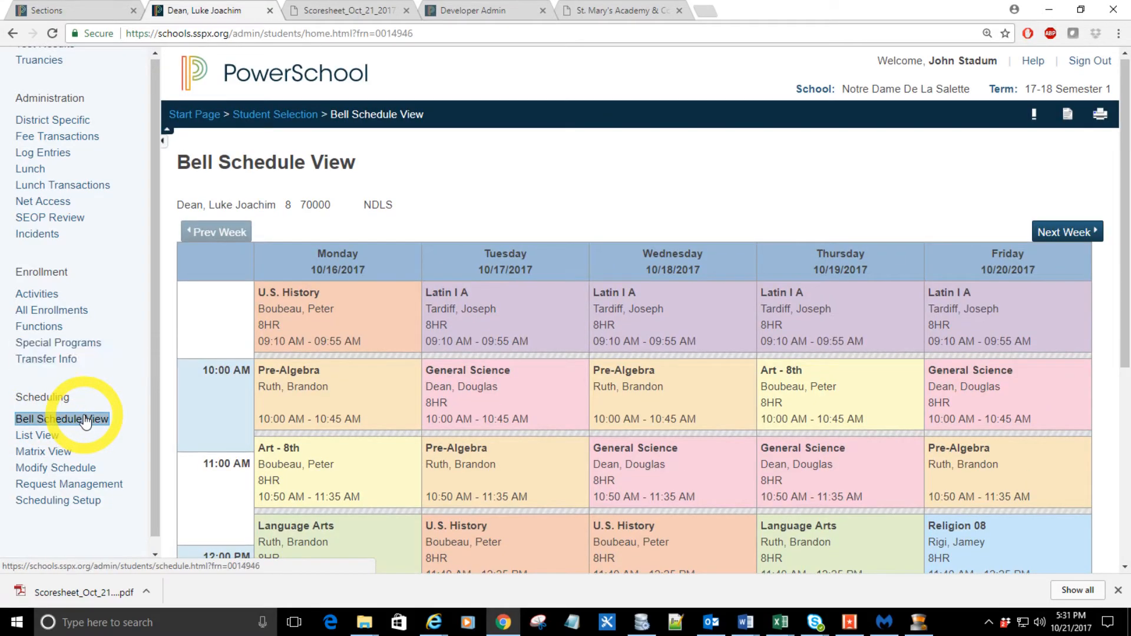
scroll(404, 345, "down", 2)
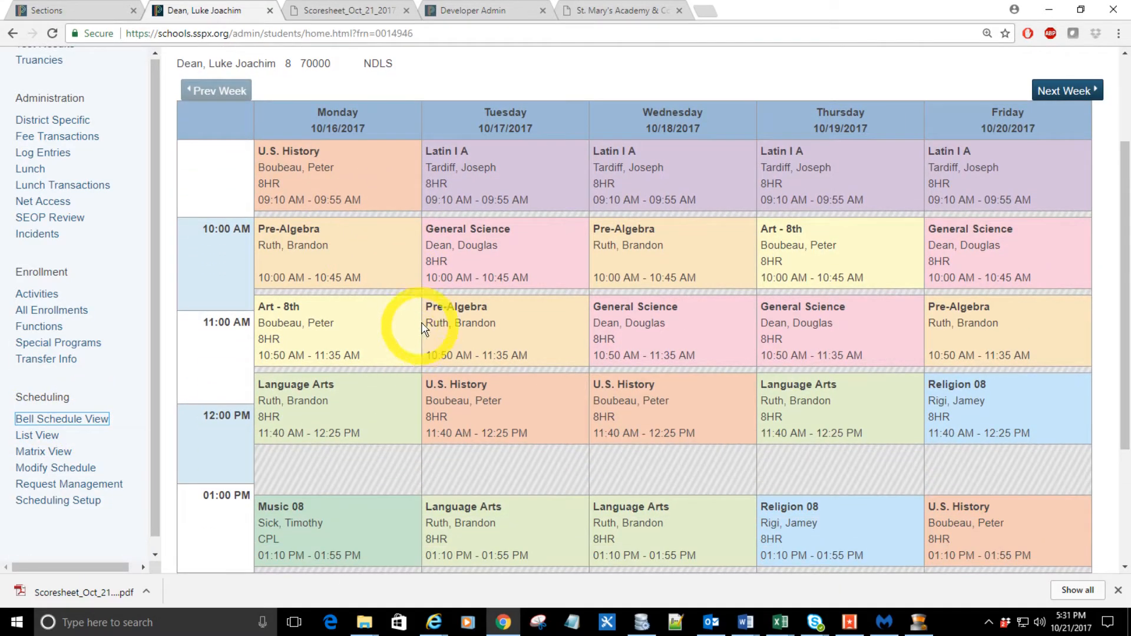
scroll(510, 321, "down", 3)
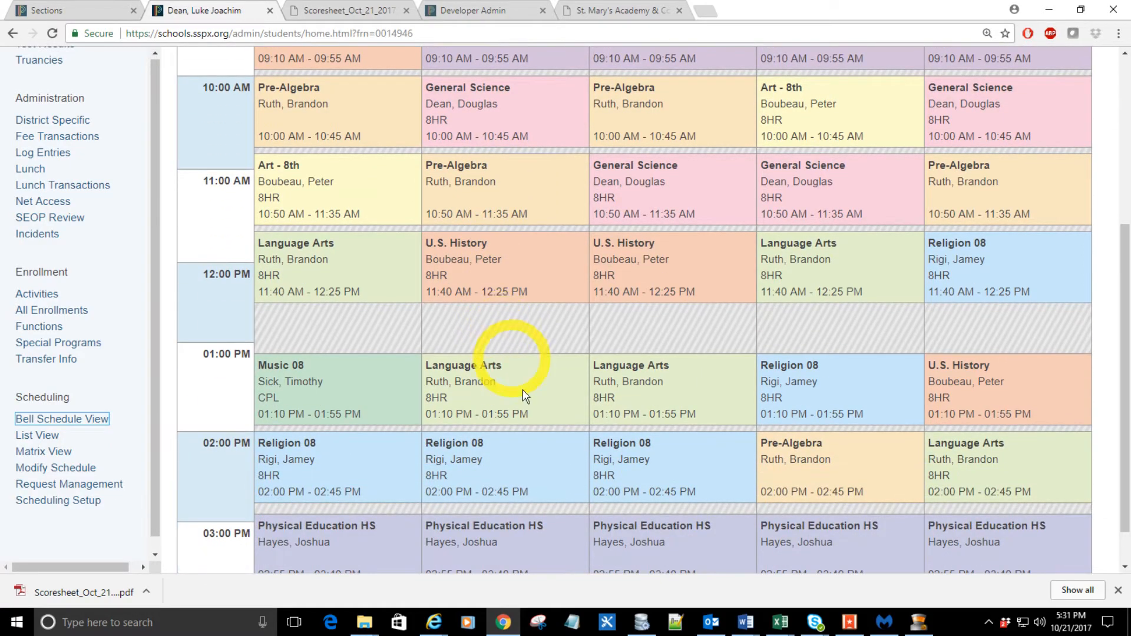
scroll(728, 490, "up", 3)
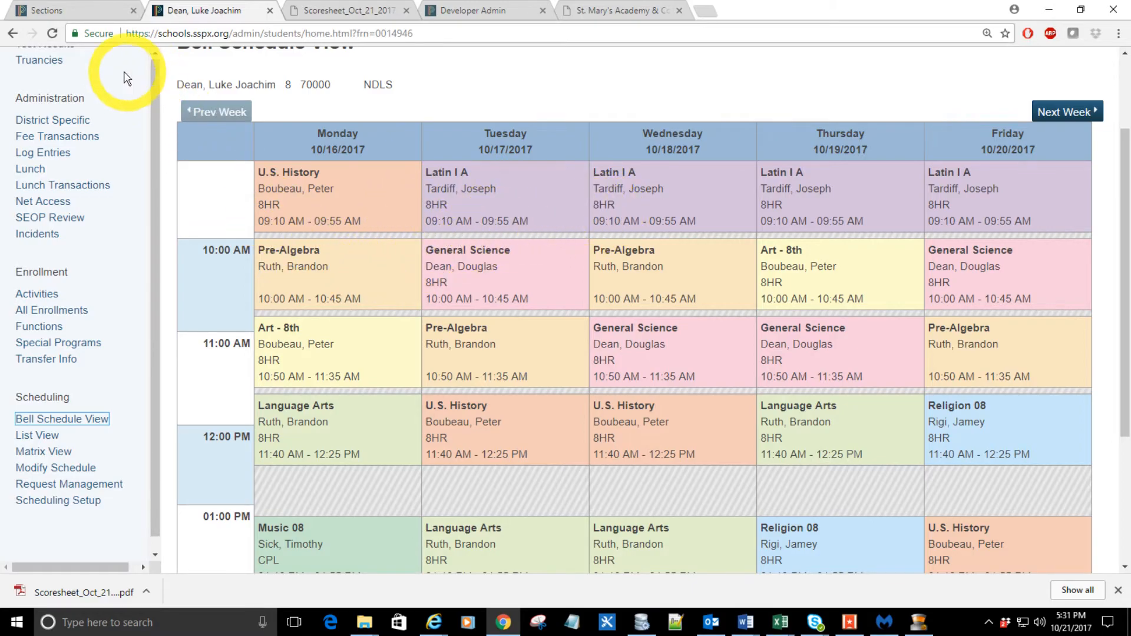
Step: Add Monday to the period 1 schedule of Latin I A section 1 and submit the section
left_click(85, 13)
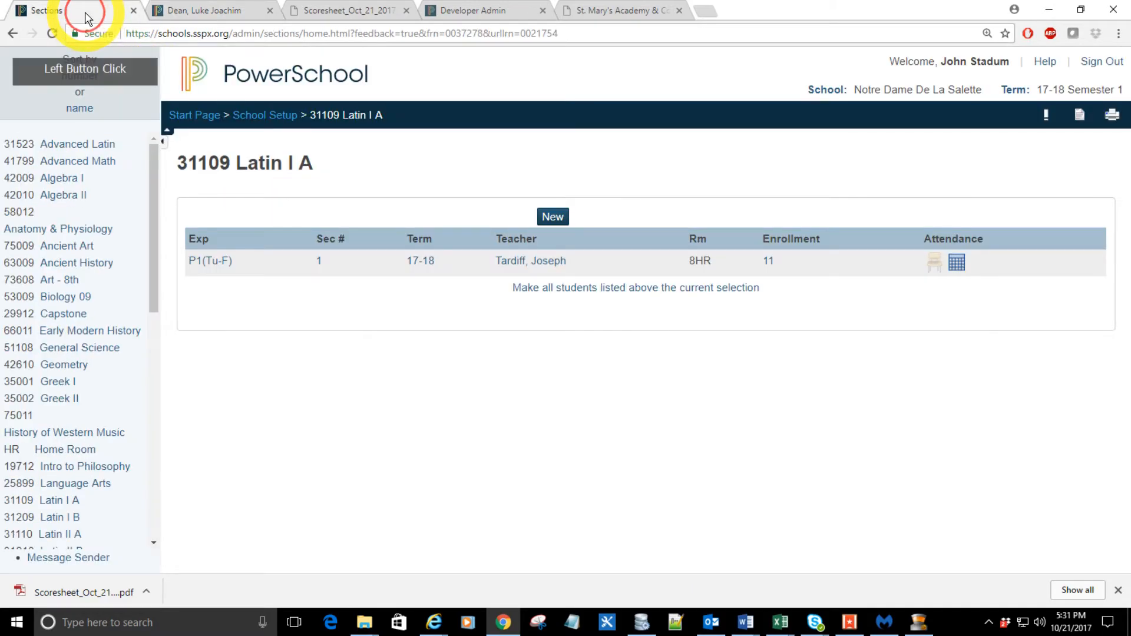
left_click(319, 263)
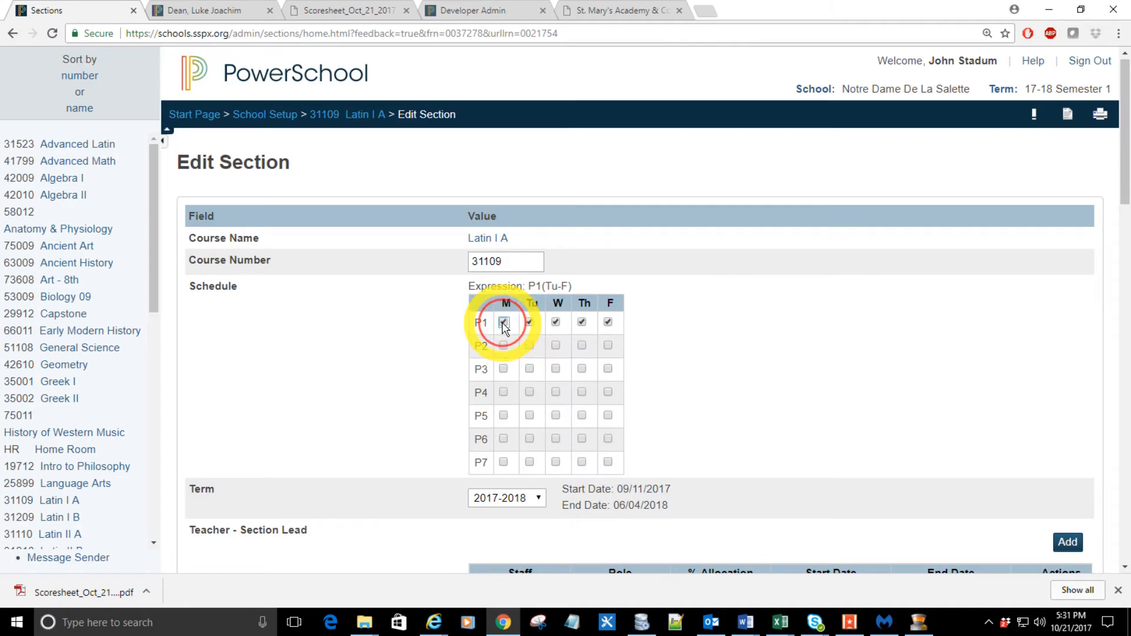
left_click(503, 322)
scroll(854, 351, "down", 20)
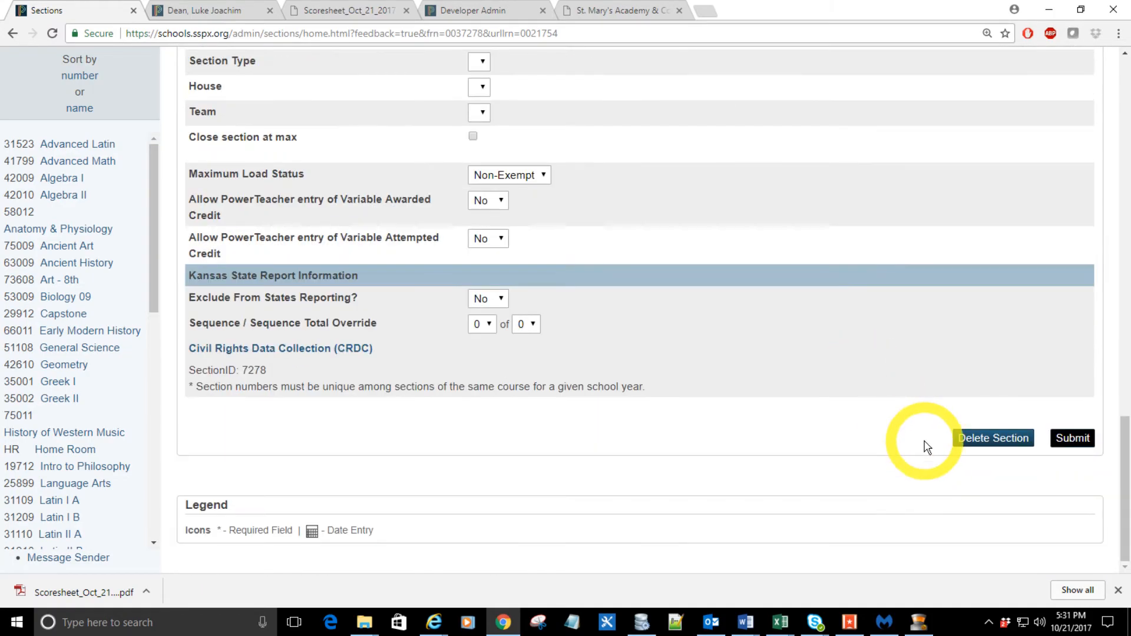
left_click(1072, 438)
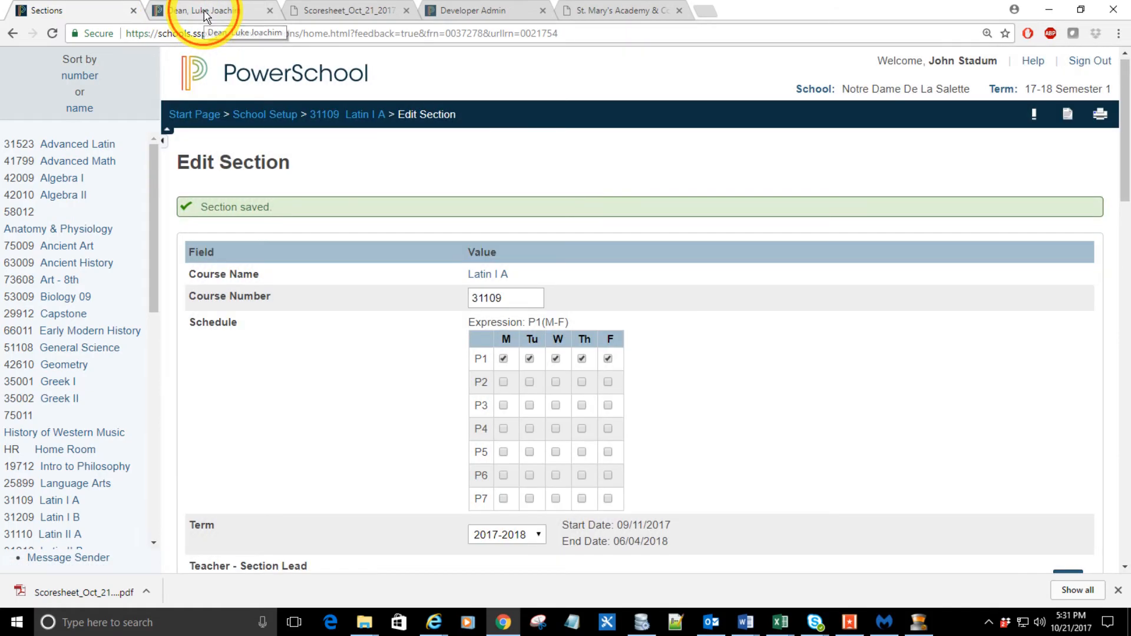
Step: Refresh the student's Bell Schedule View and examine Monday's first period for overlapping classes
left_click(207, 11)
scroll(189, 114, "up", 2)
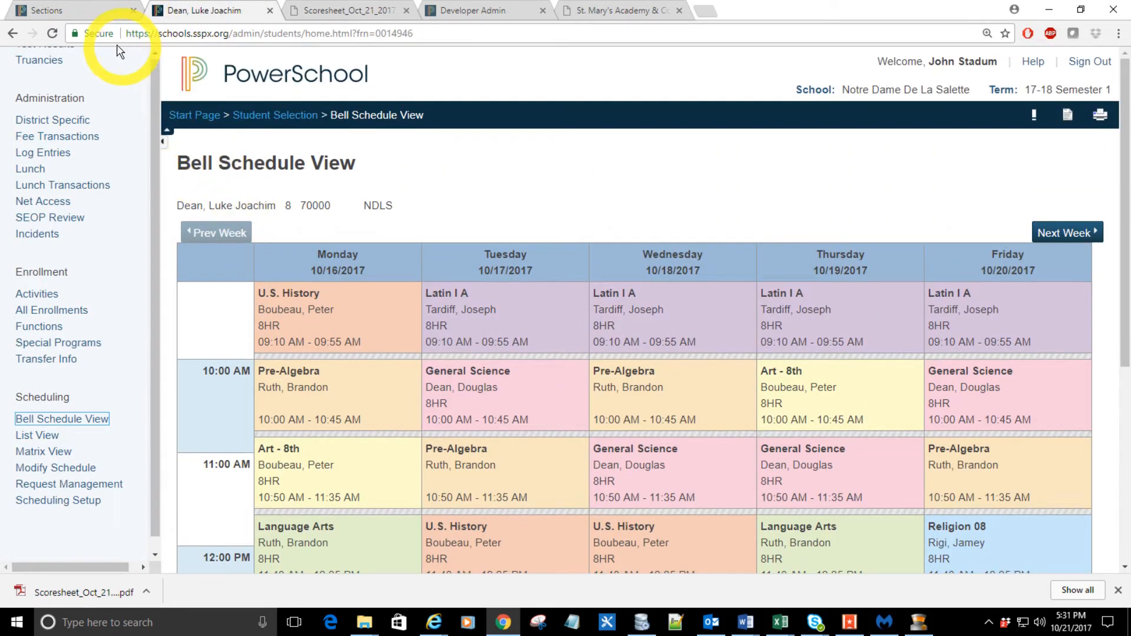
left_click(52, 34)
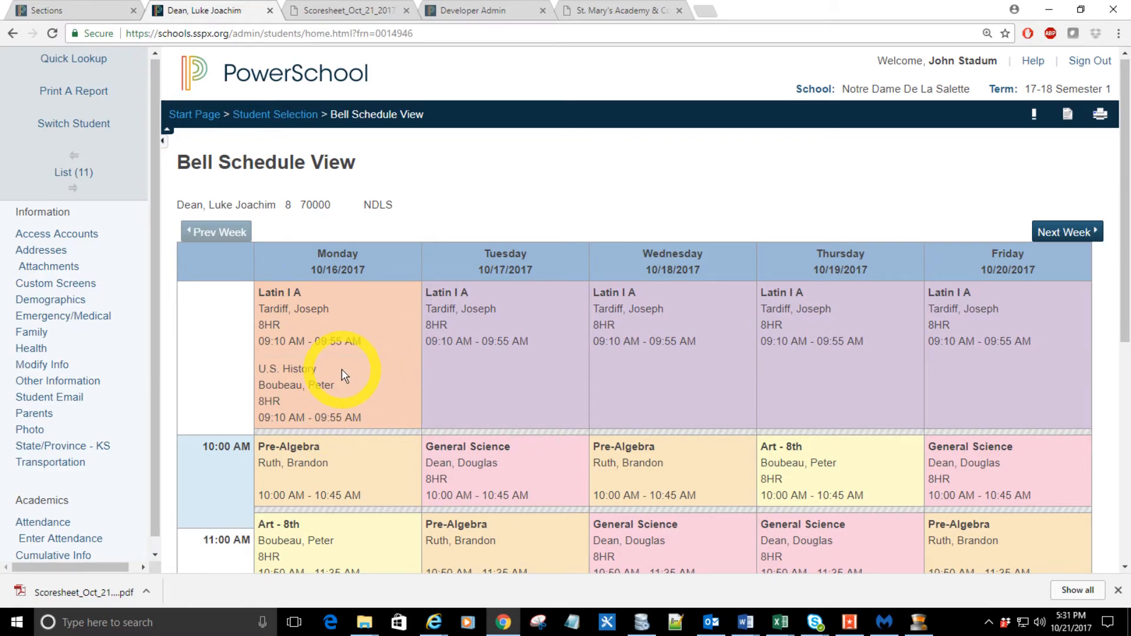
left_click_drag(265, 292, 295, 336)
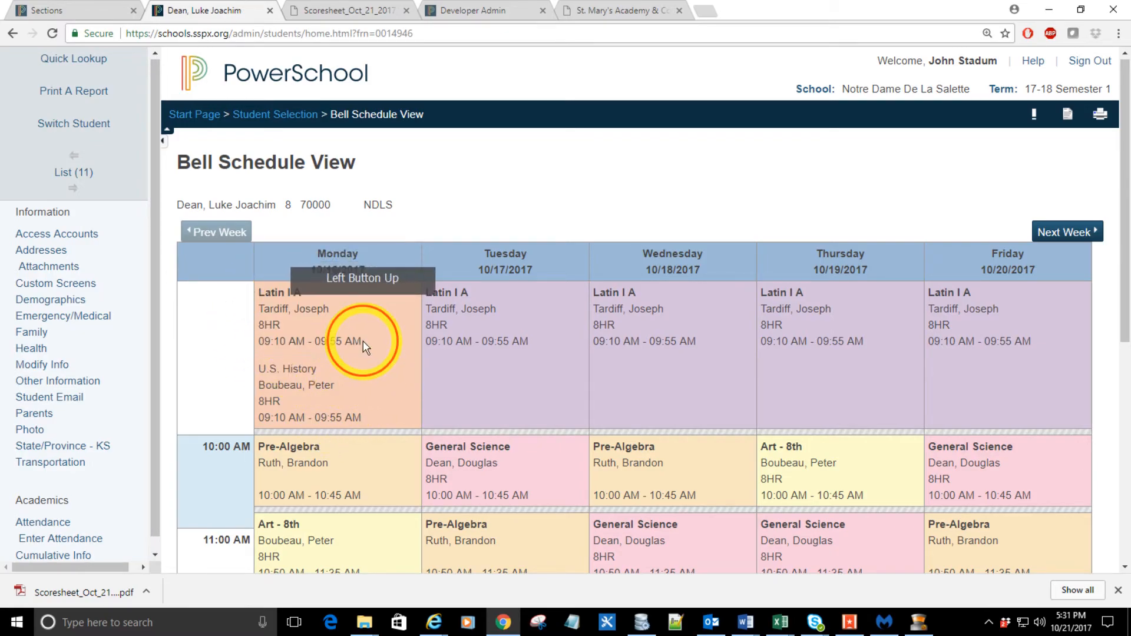
left_click(273, 373)
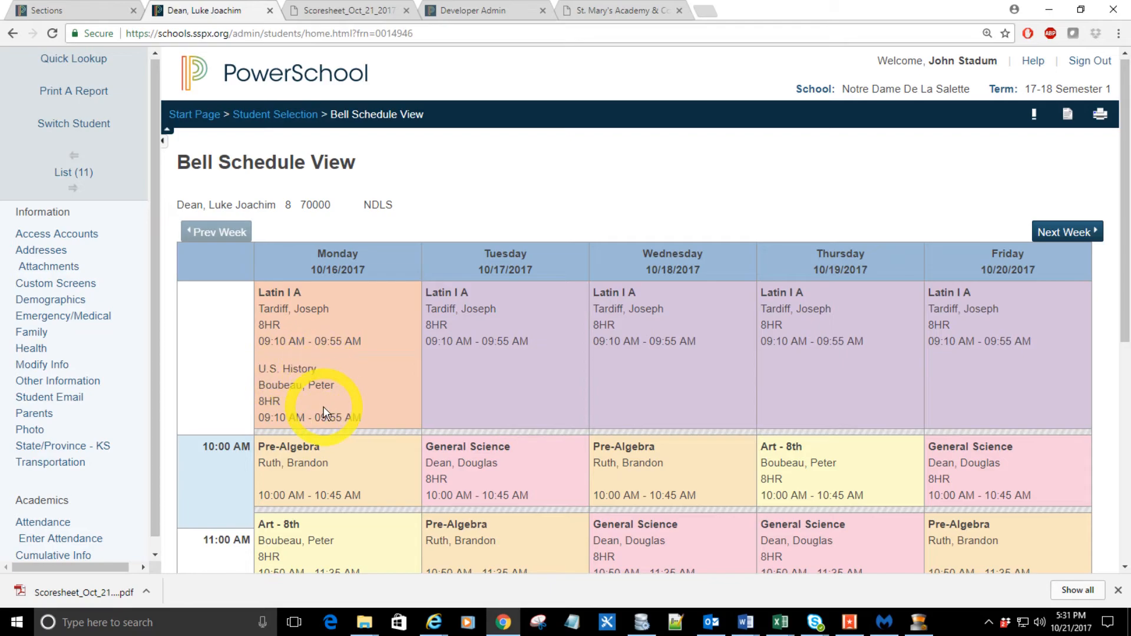
scroll(368, 414, "down", 7)
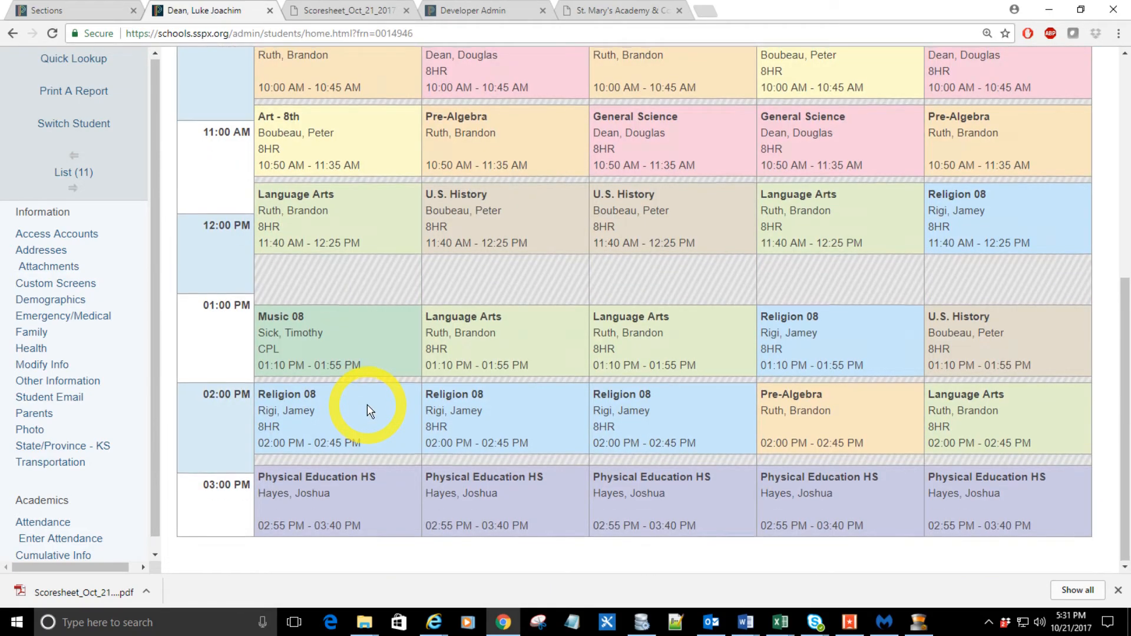
scroll(366, 404, "up", 7)
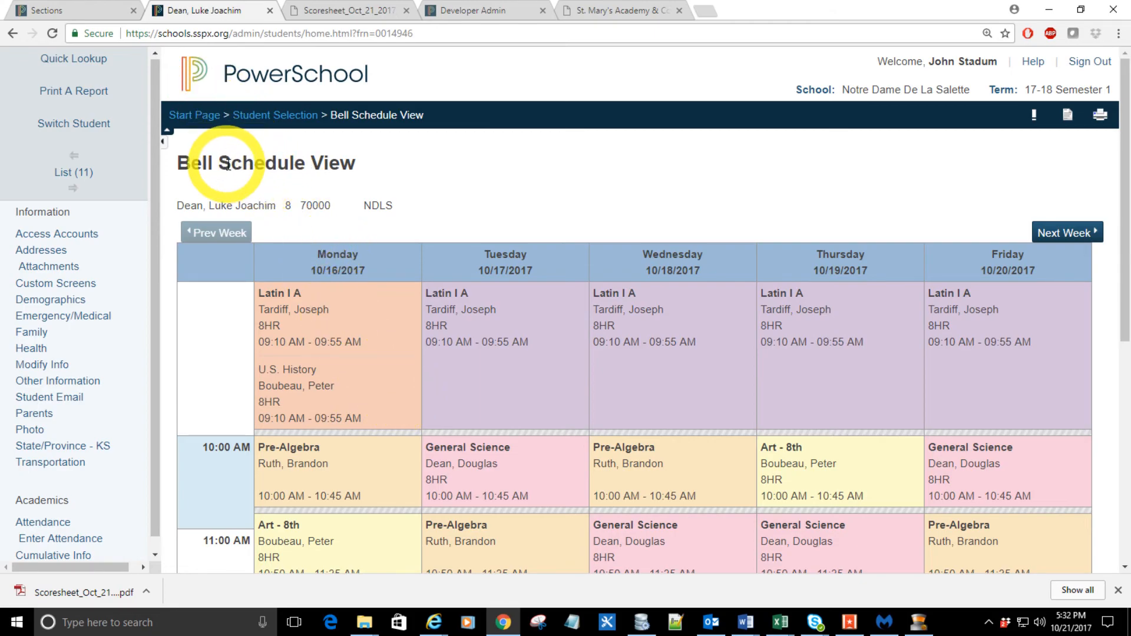
Step: Remove Monday from the period 1 schedule of the Latin I A section and submit the section
left_click(74, 16)
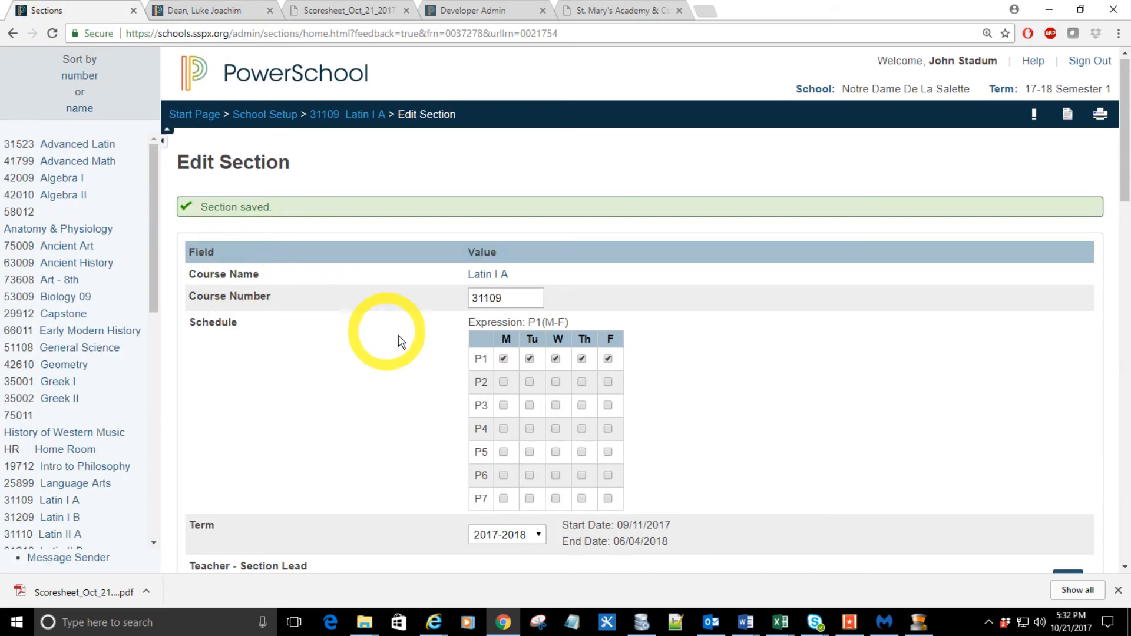
left_click(504, 360)
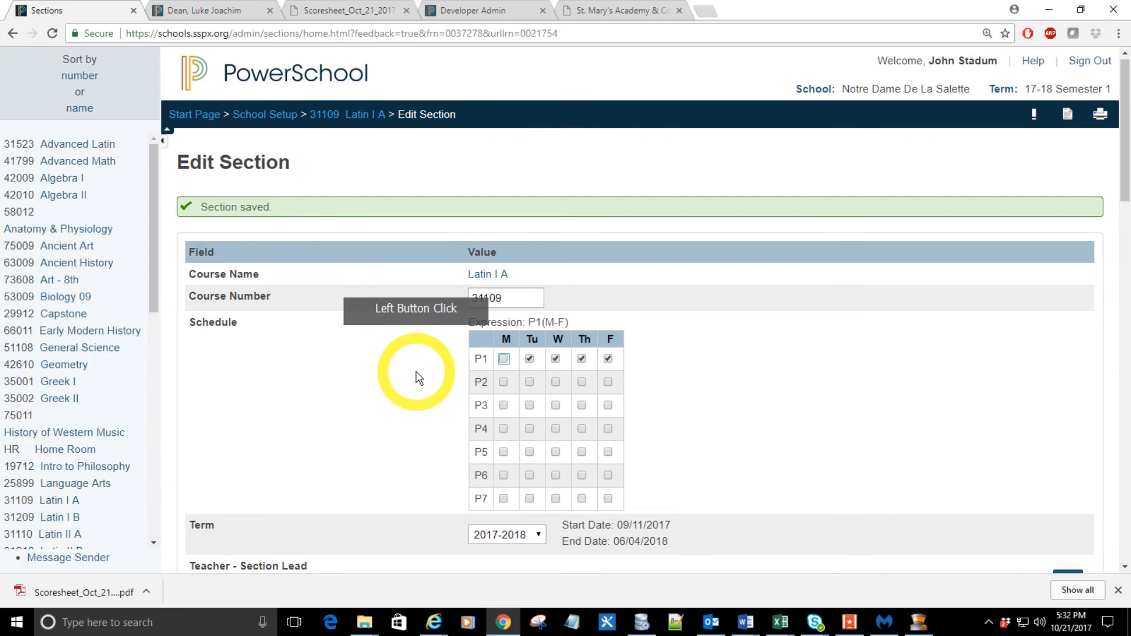
scroll(786, 377, "down", 15)
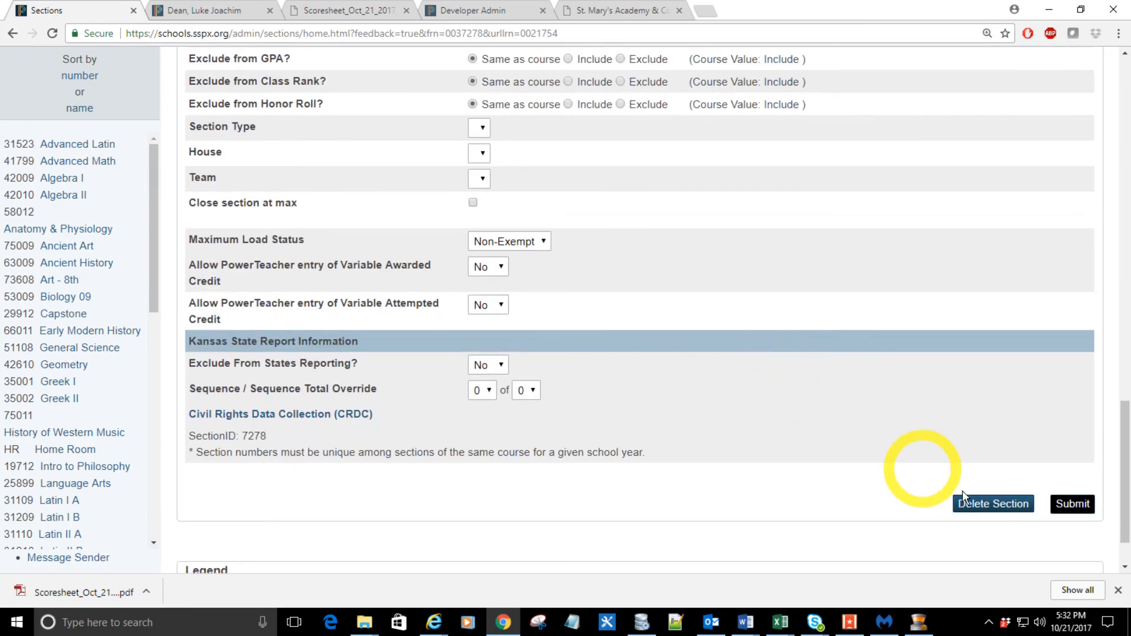
left_click(1072, 504)
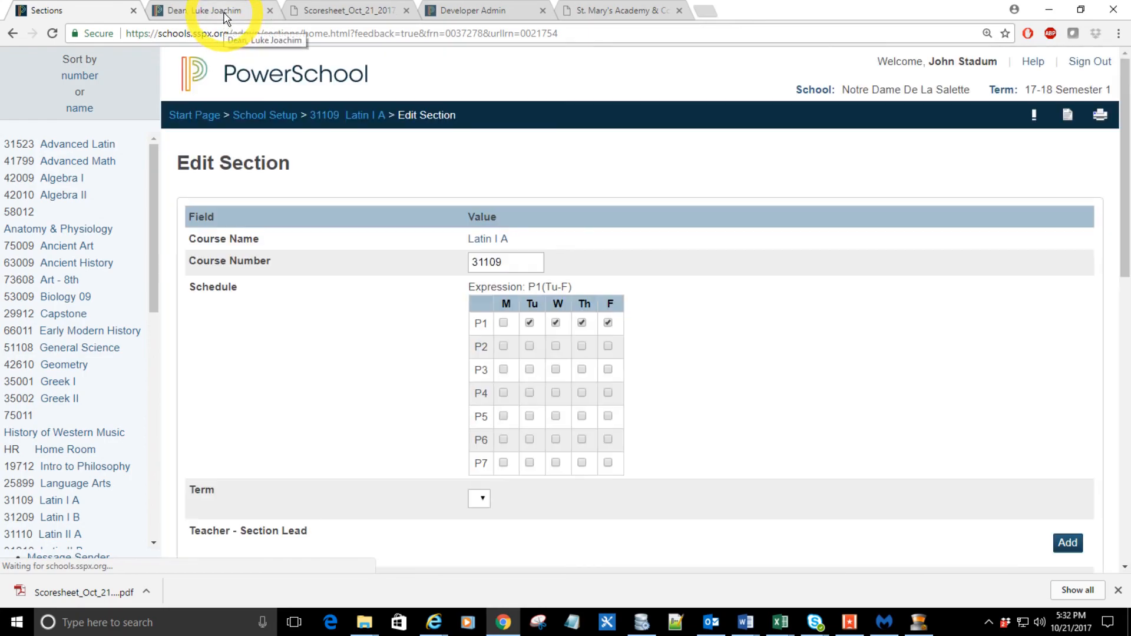
Step: Refresh the student's Bell Schedule View, check the whole week for overlapping classes, and return to the Start Page
left_click(224, 12)
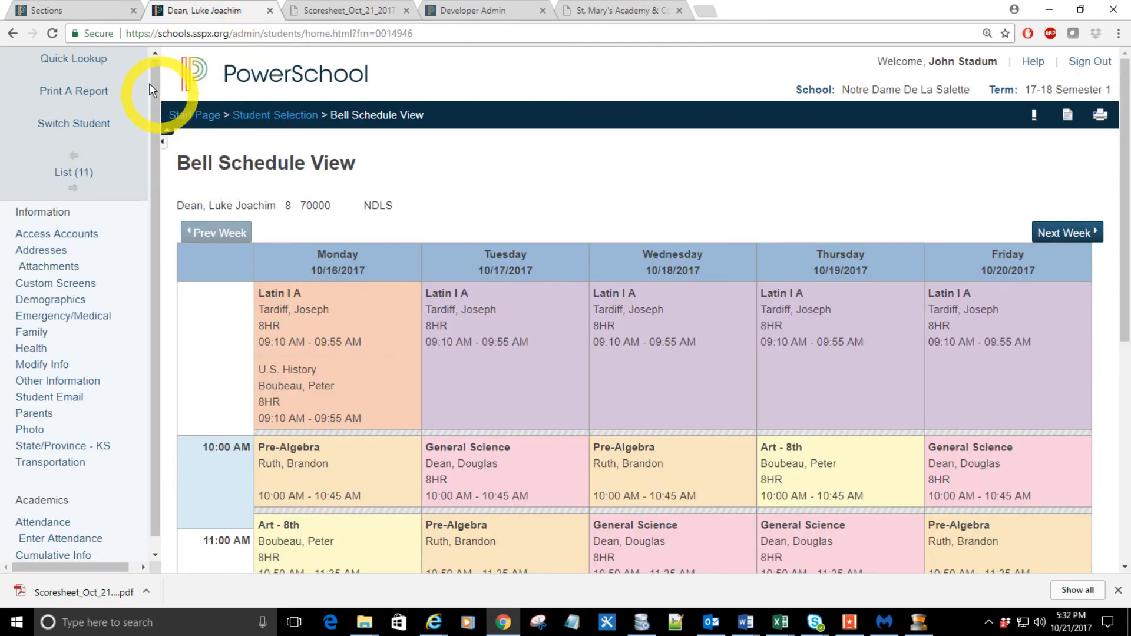
left_click(52, 33)
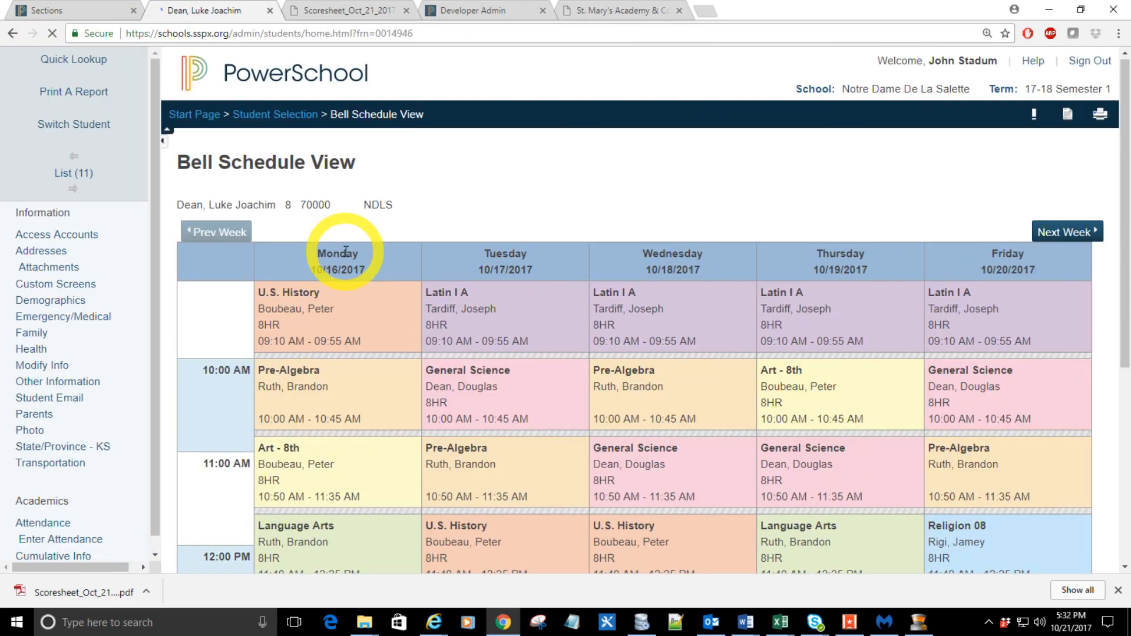
scroll(530, 328, "down", 5)
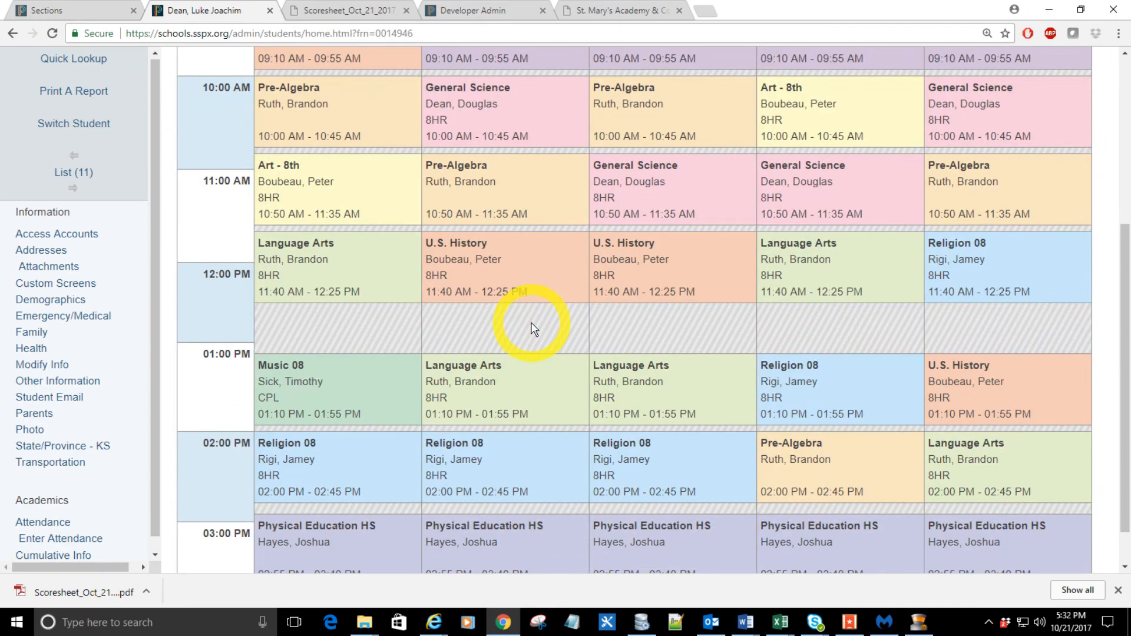
scroll(533, 328, "up", 5)
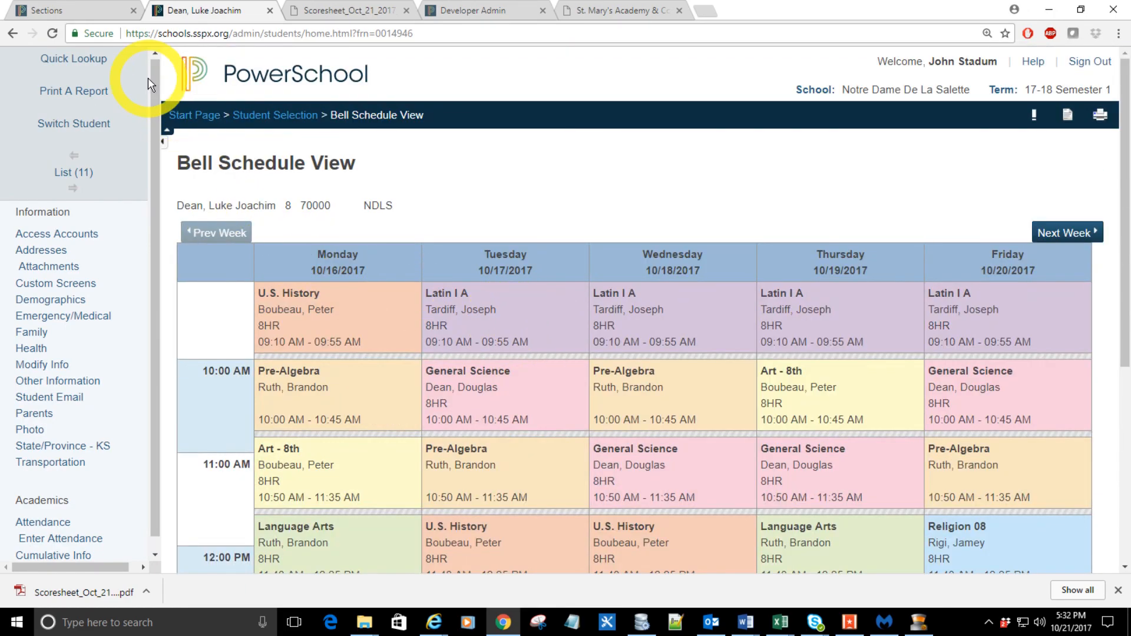
left_click(192, 113)
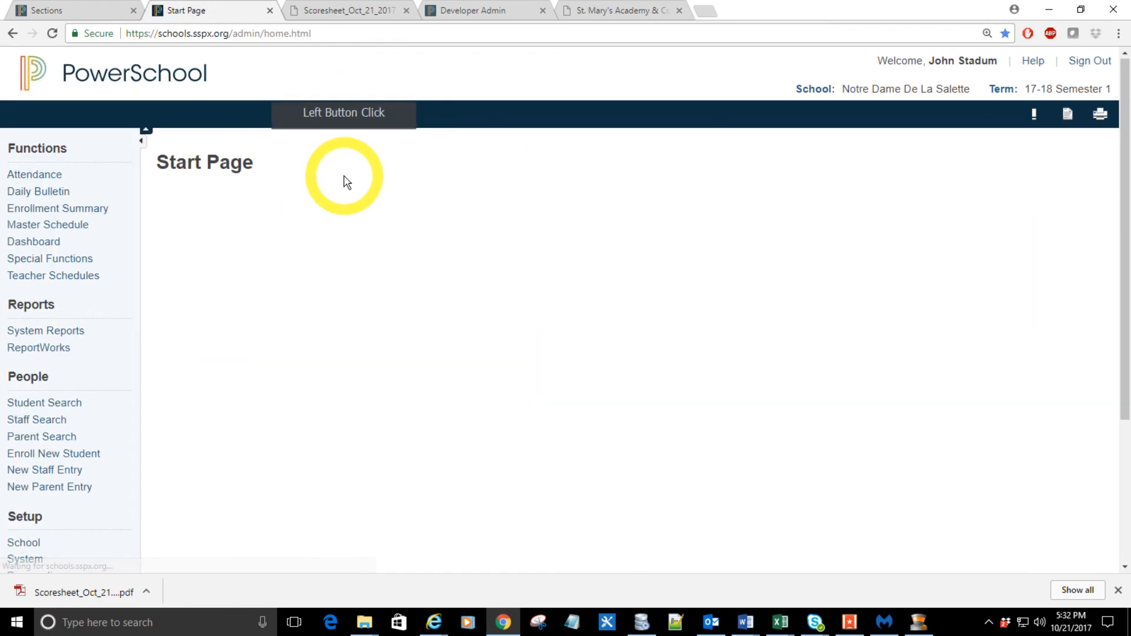